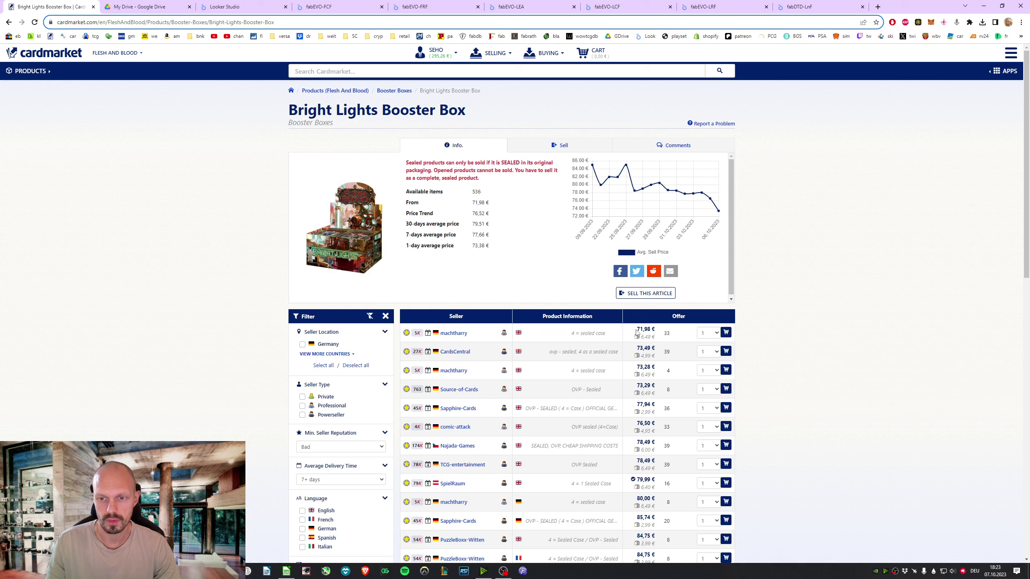
- Mark the shipping cost of the cheapest Bright Lights booster box offer on Cardmarket
{"action": "left_click_drag", "start_coordinate": [640, 337], "coordinate": [656, 349]}
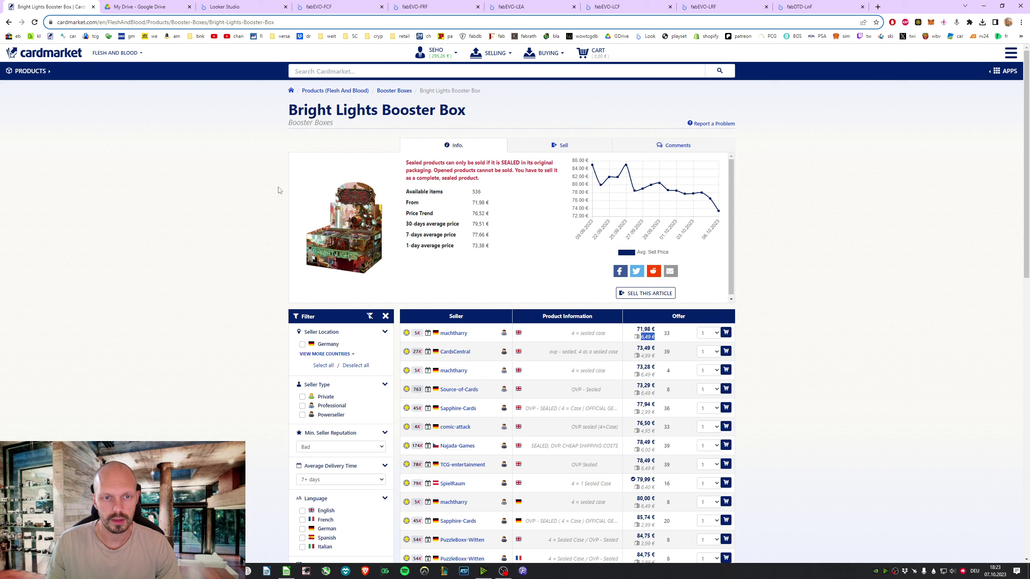
{"action": "left_click", "coordinate": [139, 6]}
{"action": "left_click", "coordinate": [55, 6]}
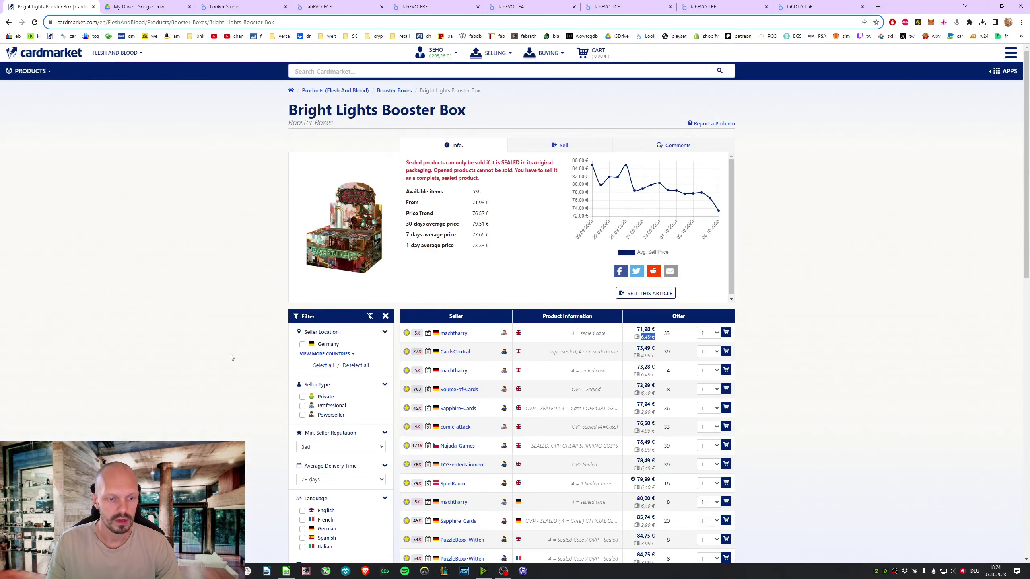
- Review the fabEVO spreadsheet's Master Cog RF, Legendary EA and EVO-Maj sheets
{"action": "key", "text": "alt+Tab"}
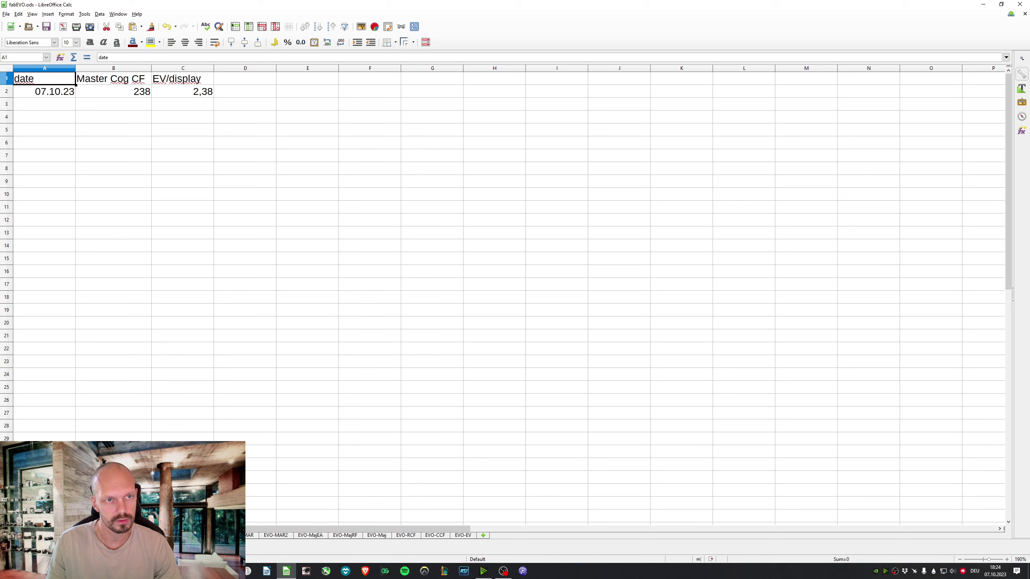
{"action": "key", "text": "ctrl+Page_Down"}
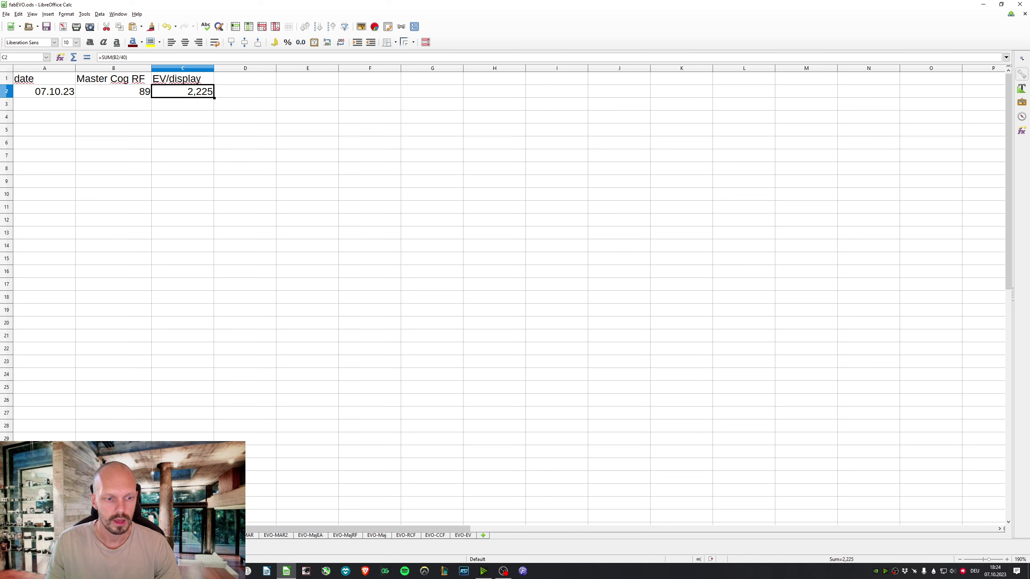
{"action": "key", "text": "ctrl+Page_Up"}
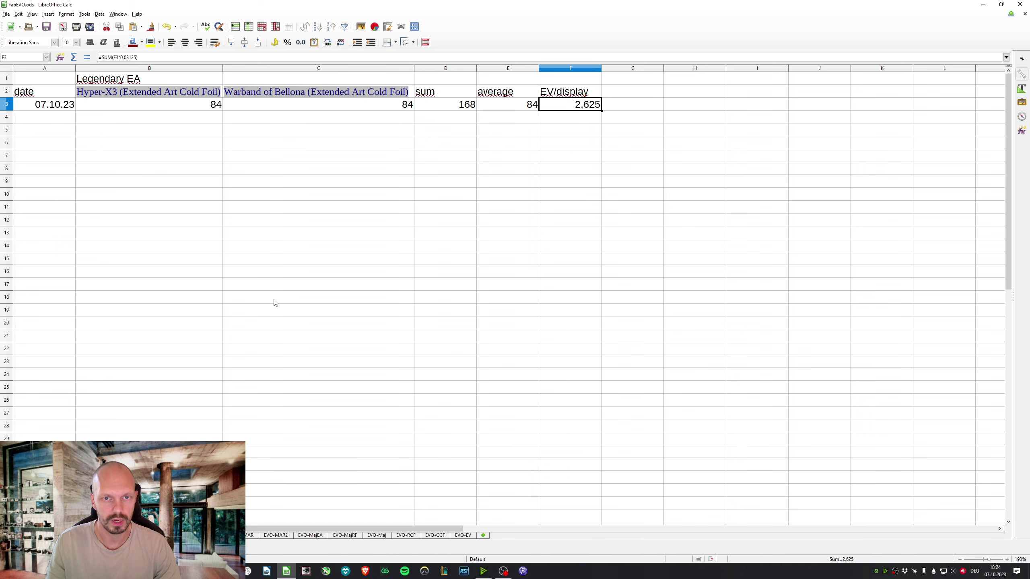
{"action": "key", "text": "alt+Tab"}
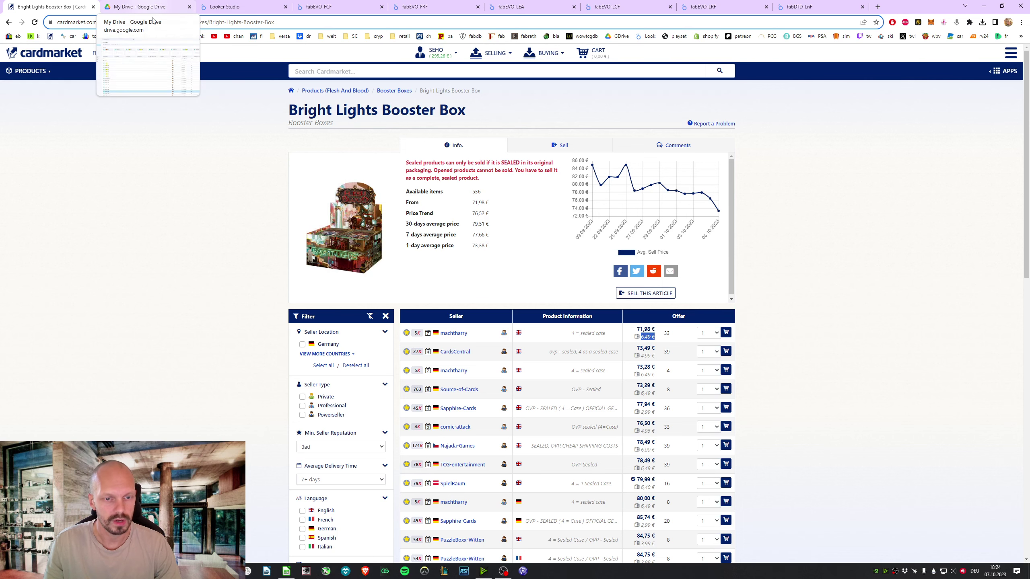
{"action": "left_click", "coordinate": [286, 571]}
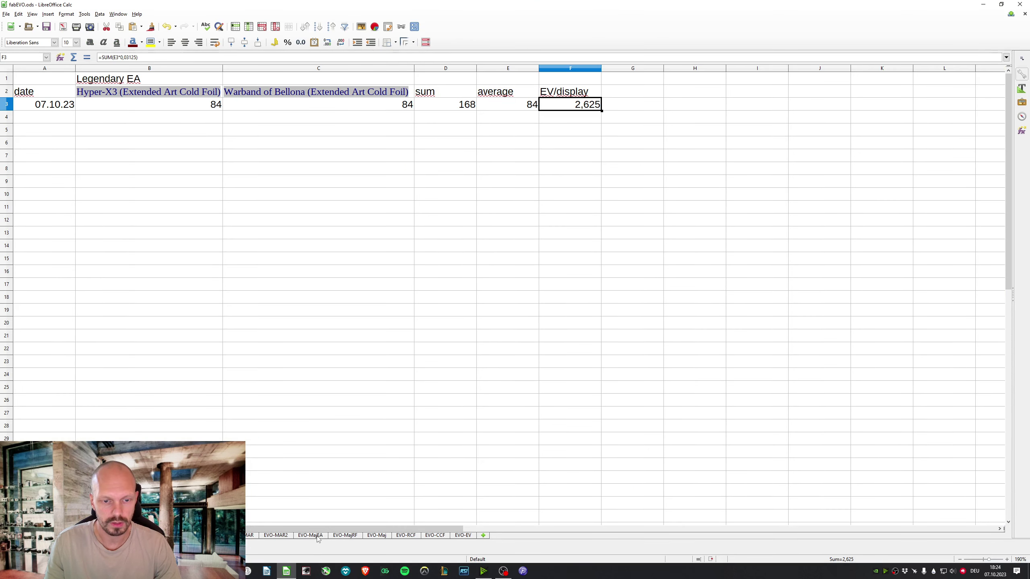
{"action": "left_click", "coordinate": [379, 535]}
{"action": "left_click_drag", "start_coordinate": [582, 529], "coordinate": [33, 529]}
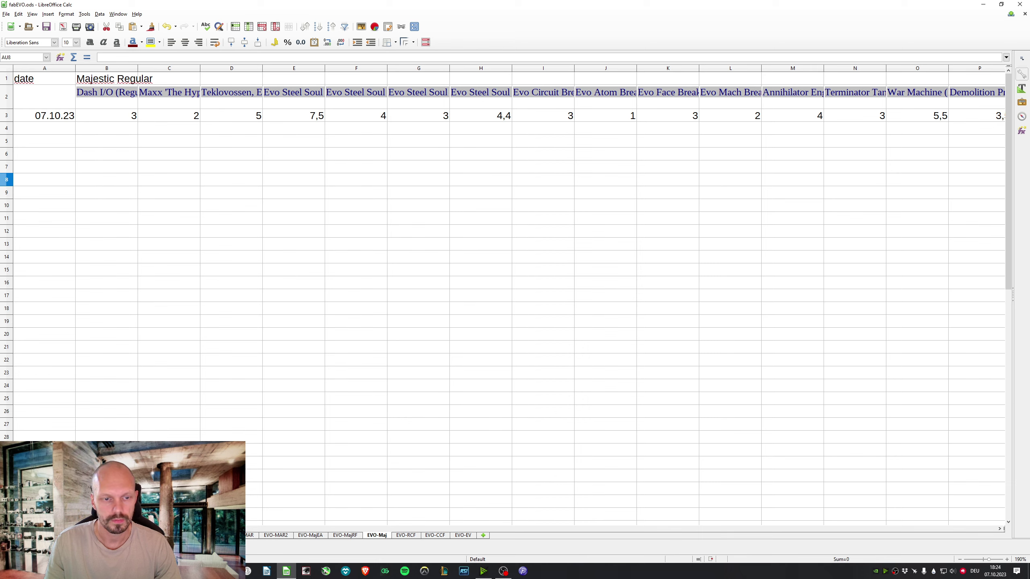
{"action": "scroll", "coordinate": [344, 527], "scroll_direction": "right", "scroll_amount": 10}
{"action": "scroll", "coordinate": [345, 527], "scroll_direction": "left", "scroll_amount": 8}
- Browse the EVO-MajRF, EVO-RCF and EVO-CCF sheets, ending back on Master Cog RF
{"action": "left_click", "coordinate": [344, 535]}
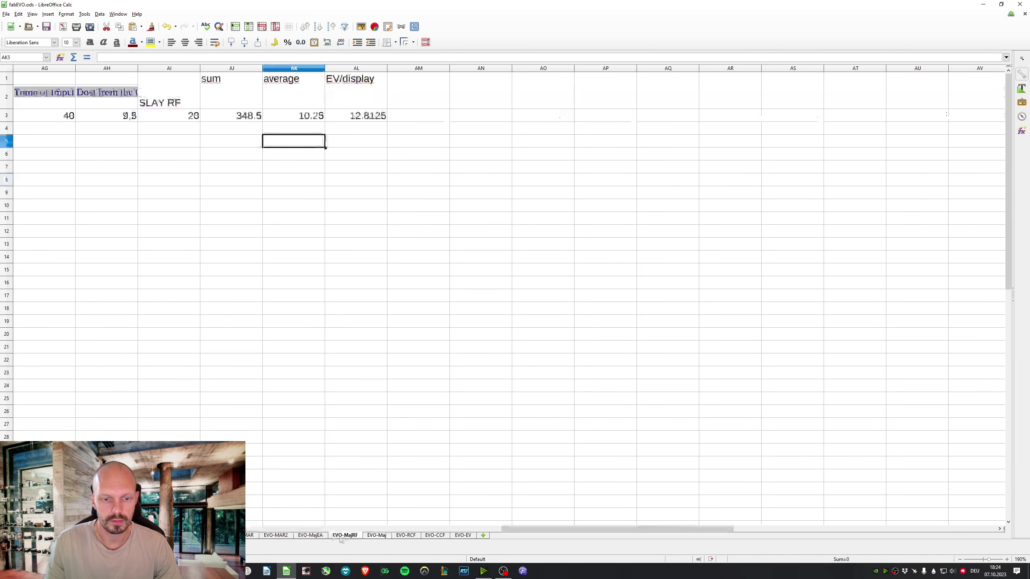
{"action": "scroll", "coordinate": [324, 536], "scroll_direction": "left", "scroll_amount": 12}
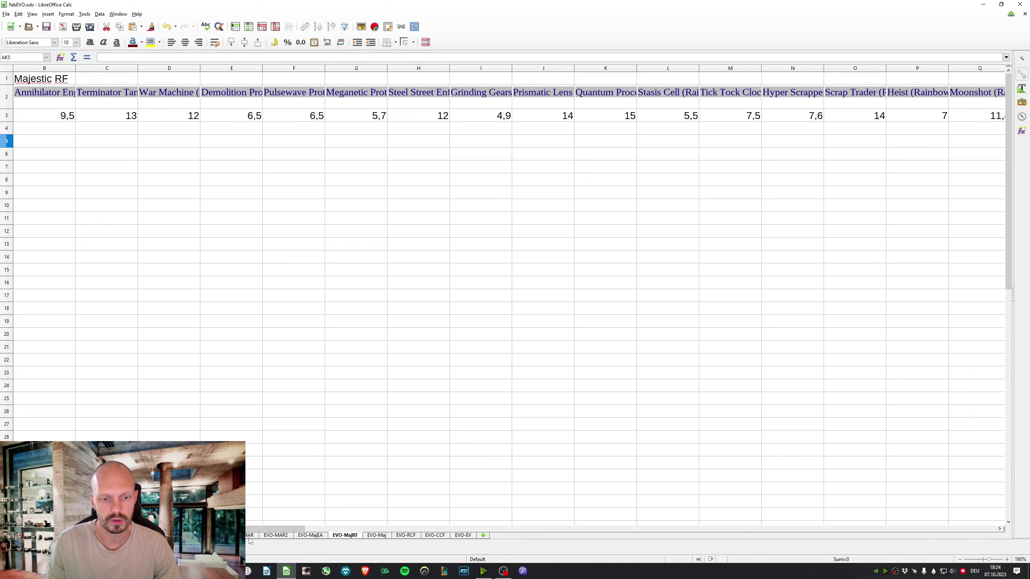
{"action": "left_click", "coordinate": [406, 535]}
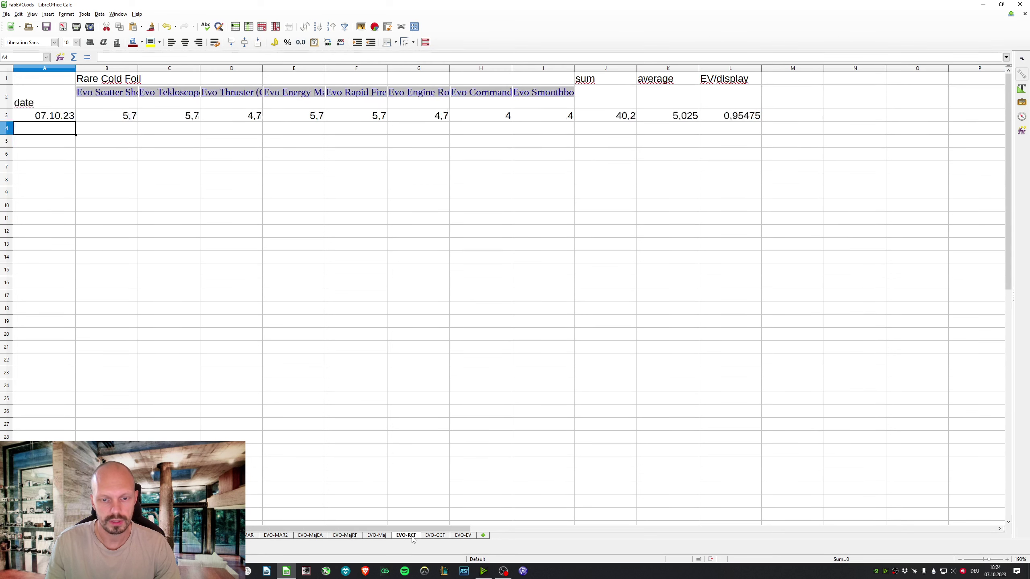
{"action": "left_click", "coordinate": [434, 536]}
{"action": "left_click", "coordinate": [413, 536]}
{"action": "left_click", "coordinate": [430, 536]}
{"action": "left_click", "coordinate": [377, 536]}
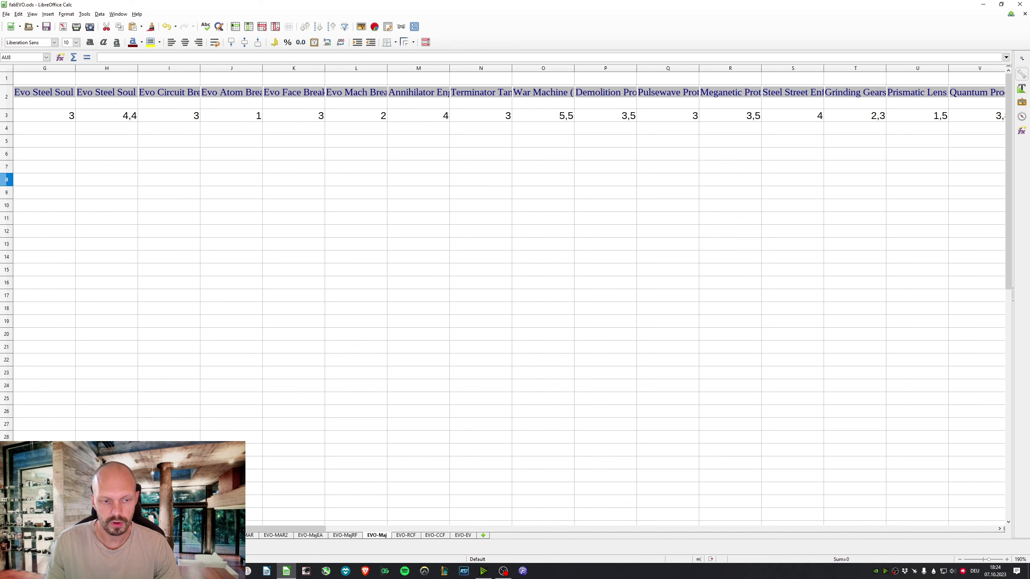
{"action": "left_click", "coordinate": [311, 535]}
{"action": "key", "text": "alt+Tab"}
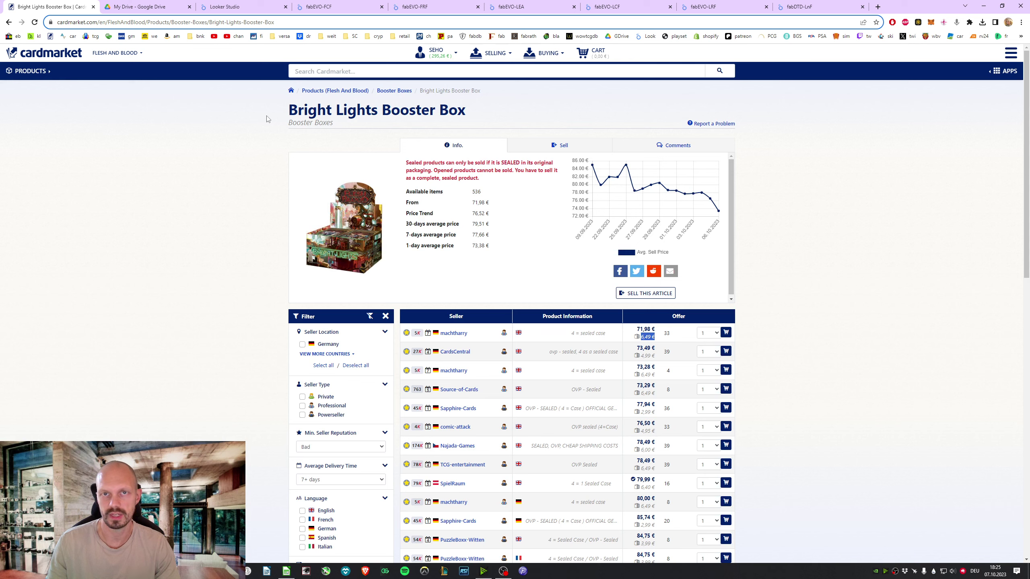
- Open the fabEVO-FCF report from the Looker Studio recent reports
{"action": "left_click", "coordinate": [244, 7]}
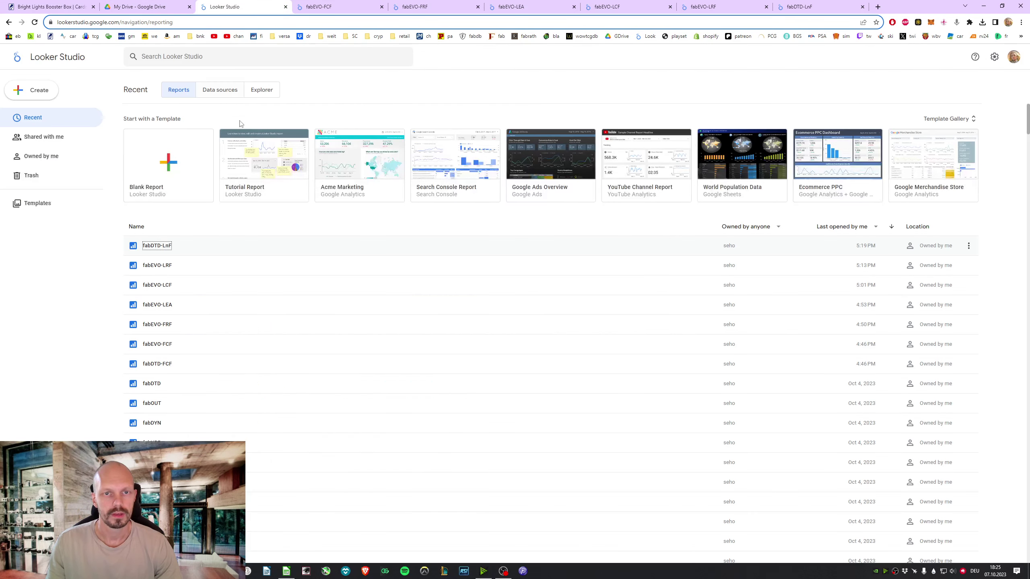
{"action": "left_click", "coordinate": [312, 4]}
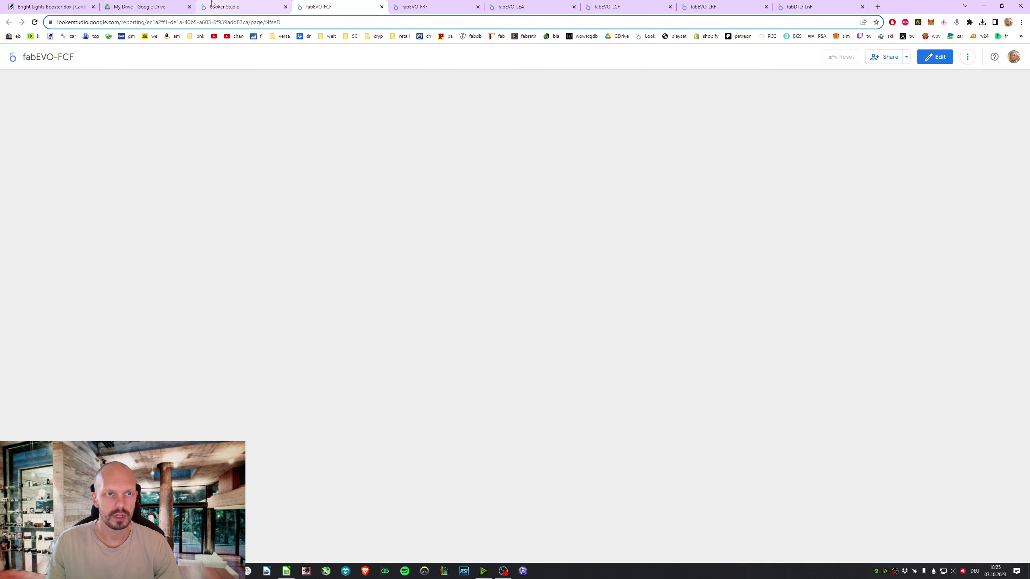
{"action": "left_click", "coordinate": [132, 3]}
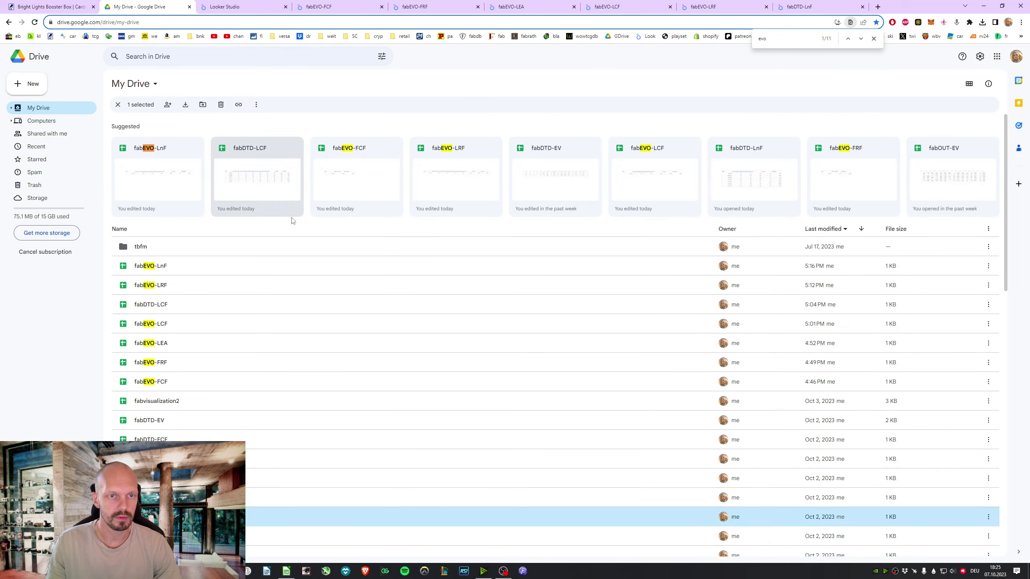
{"action": "left_click", "coordinate": [270, 5]}
{"action": "left_click", "coordinate": [320, 6]}
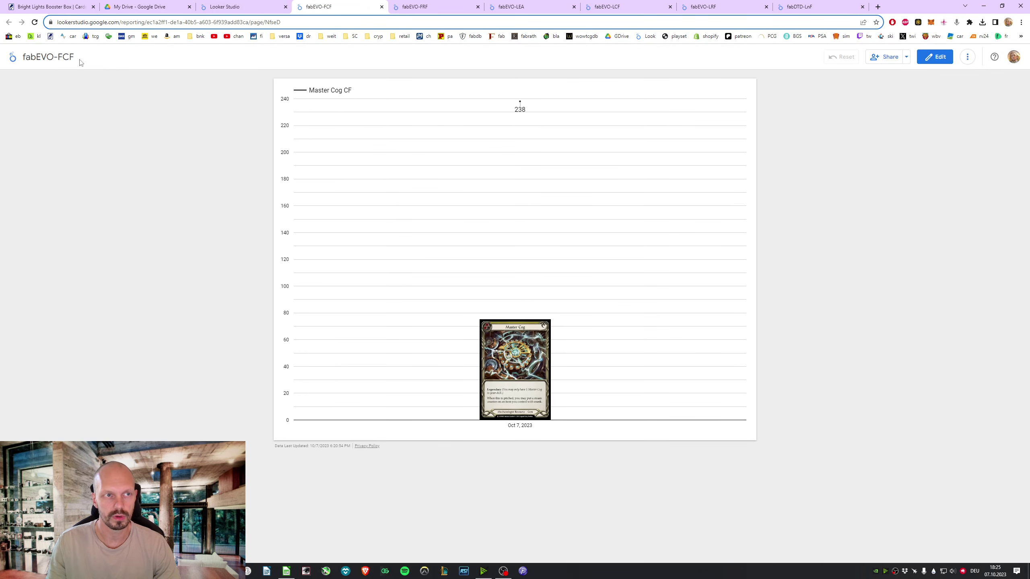
- Present the fabEVO-FCF Master Cog CF chart full screen
{"action": "left_click", "coordinate": [967, 56]}
{"action": "left_click", "coordinate": [997, 115]}
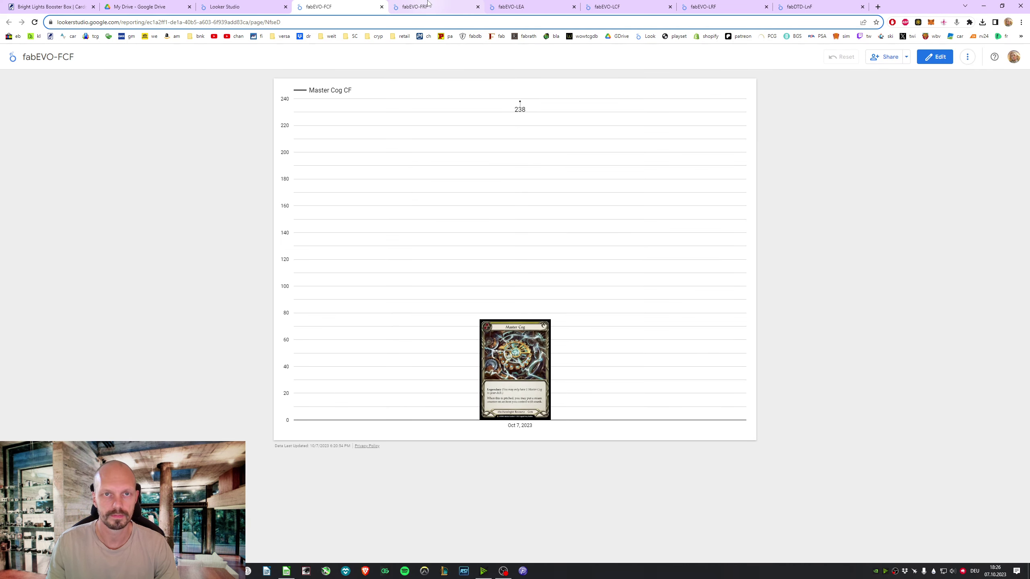
- Present the fabEVO-FRF Master Cog RF chart full screen, then exit
{"action": "left_click", "coordinate": [425, 6]}
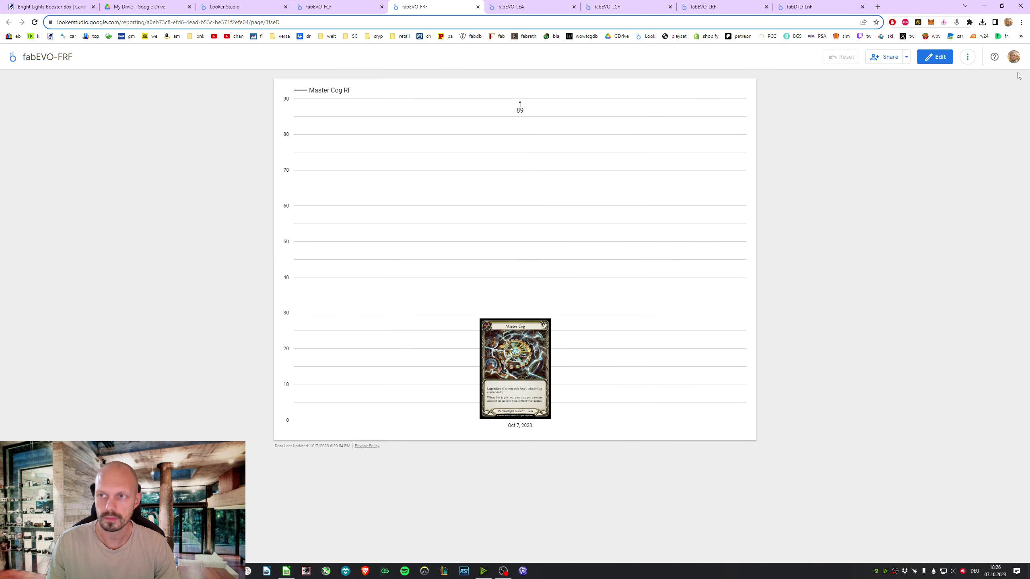
{"action": "left_click", "coordinate": [967, 56]}
{"action": "left_click", "coordinate": [982, 112]}
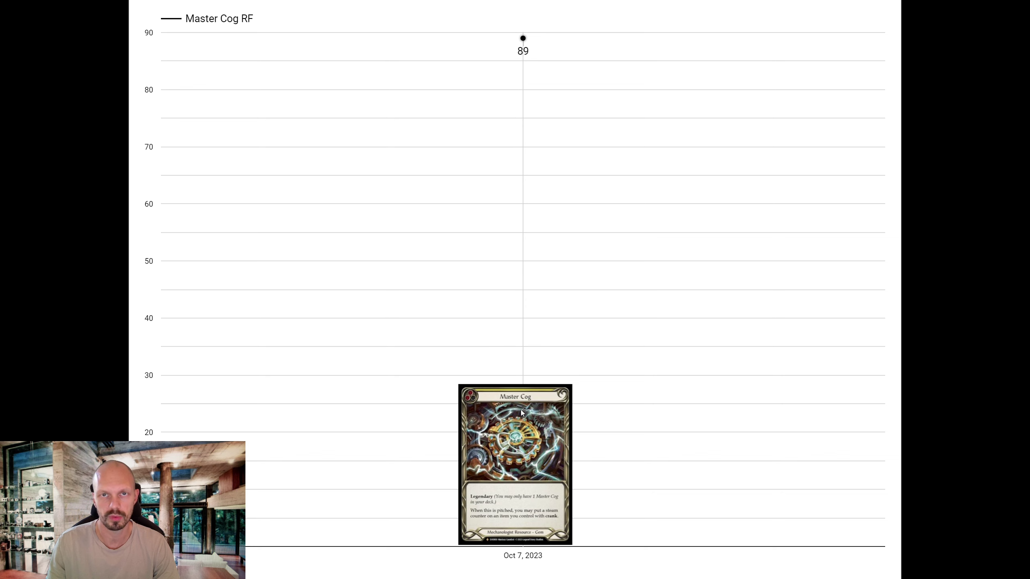
{"action": "key", "text": "Escape"}
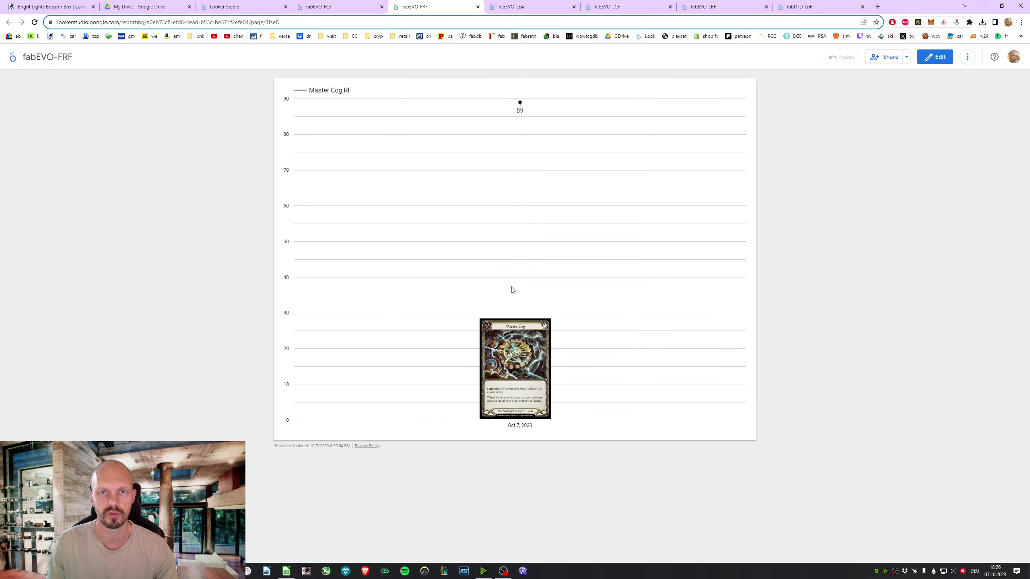
- Present the fabEVO-LEA chart full screen, then exit
{"action": "left_click", "coordinate": [512, 4]}
{"action": "left_click", "coordinate": [967, 56]}
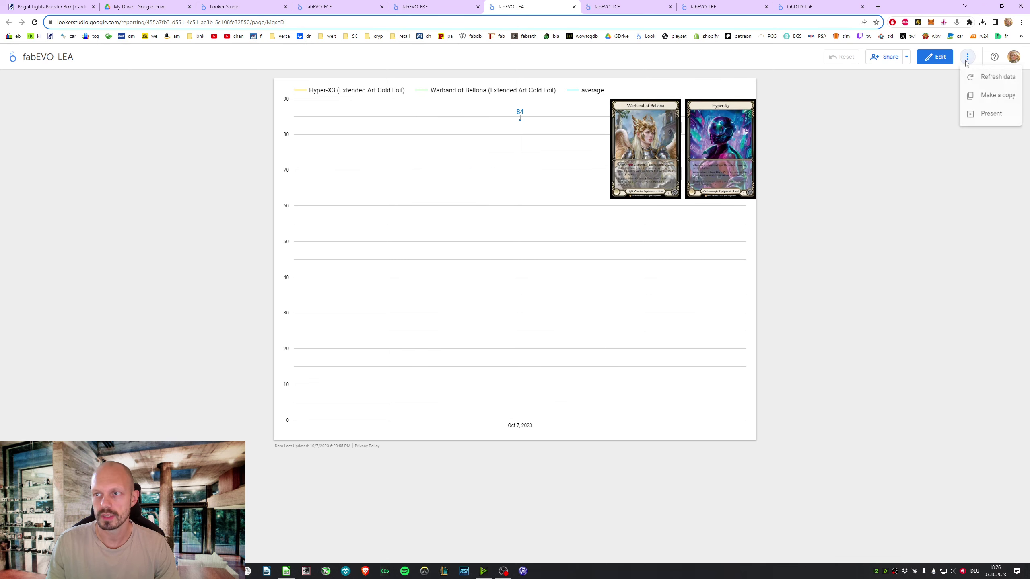
{"action": "left_click", "coordinate": [990, 123]}
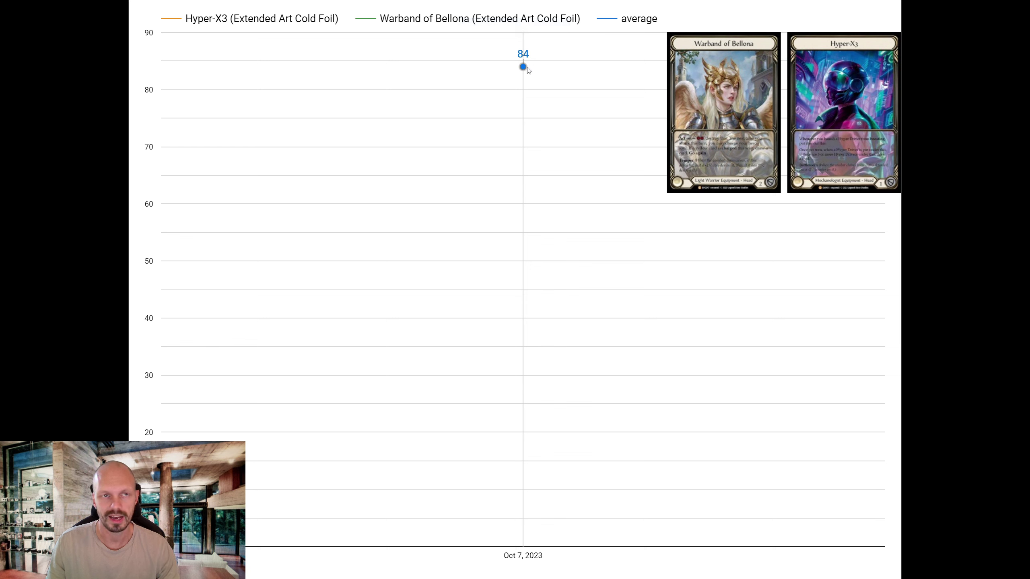
{"action": "key", "text": "Escape"}
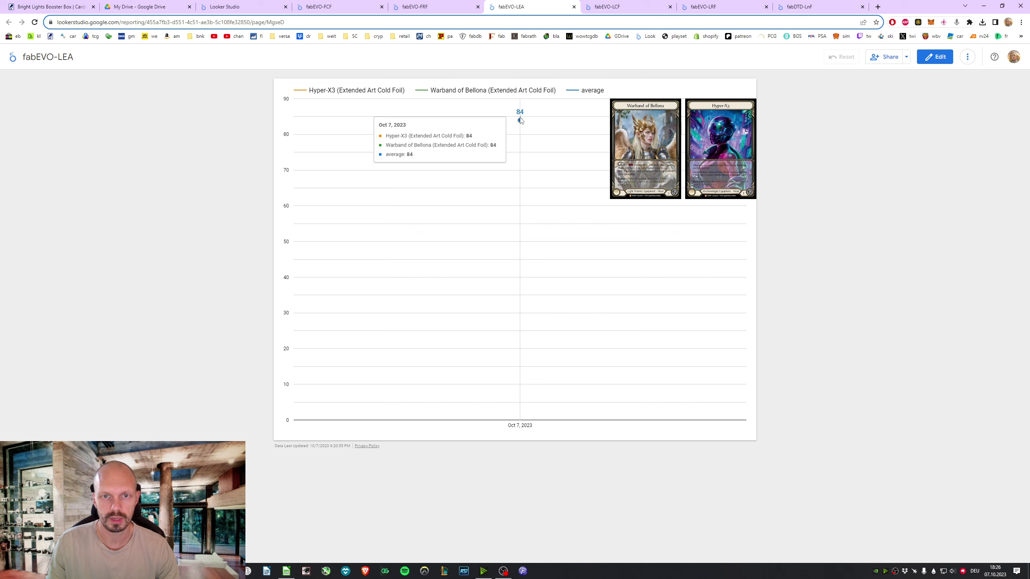
- Present the fabEVO-LCF chart full screen, then exit
{"action": "left_click", "coordinate": [620, 7]}
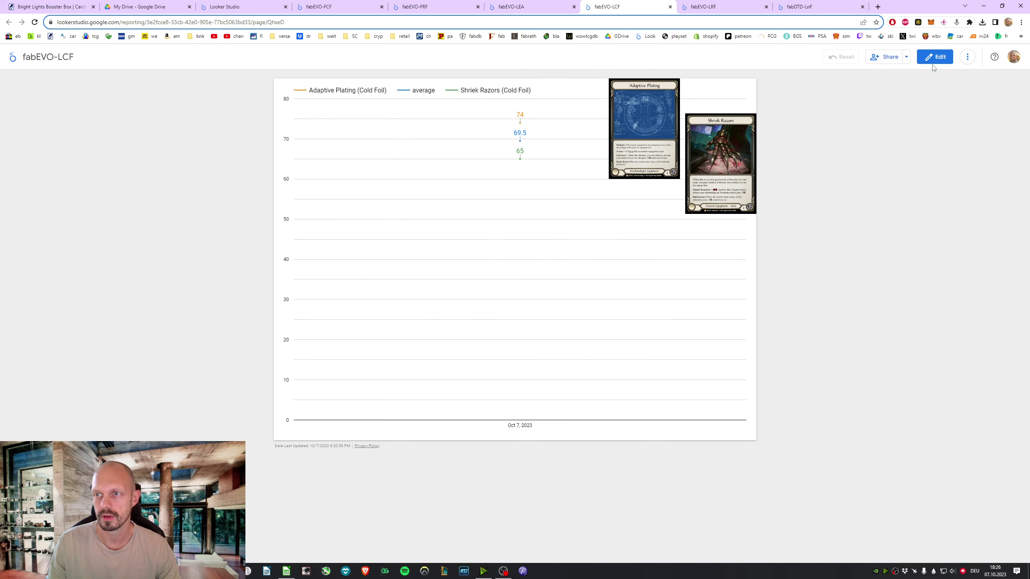
{"action": "left_click", "coordinate": [969, 61]}
{"action": "left_click", "coordinate": [989, 113]}
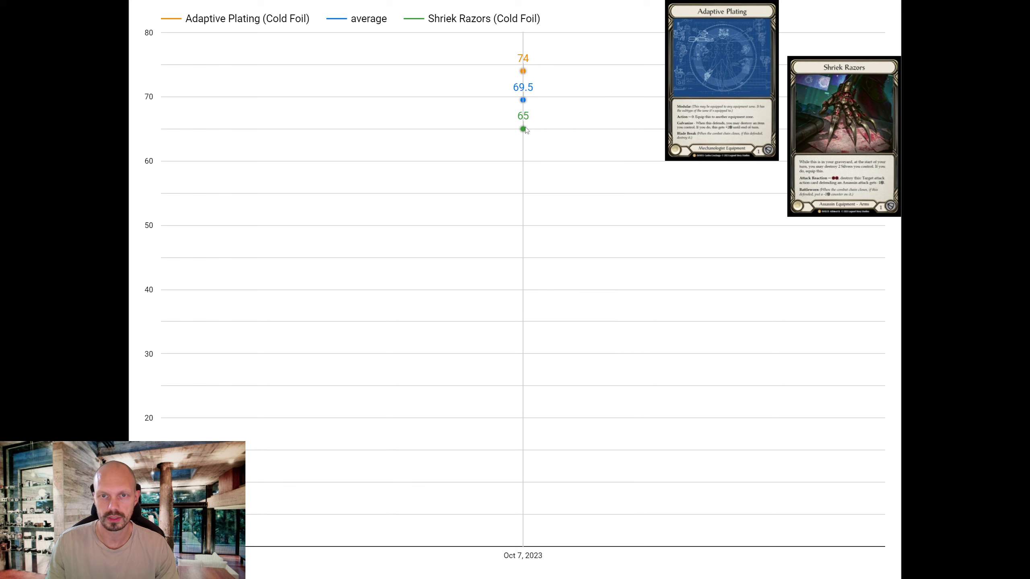
{"action": "key", "text": "Escape"}
- Present the fabEVO-LRF chart, check its Oct 7 value, then open fabDTD-LnF
{"action": "key", "text": "ctrl+Tab"}
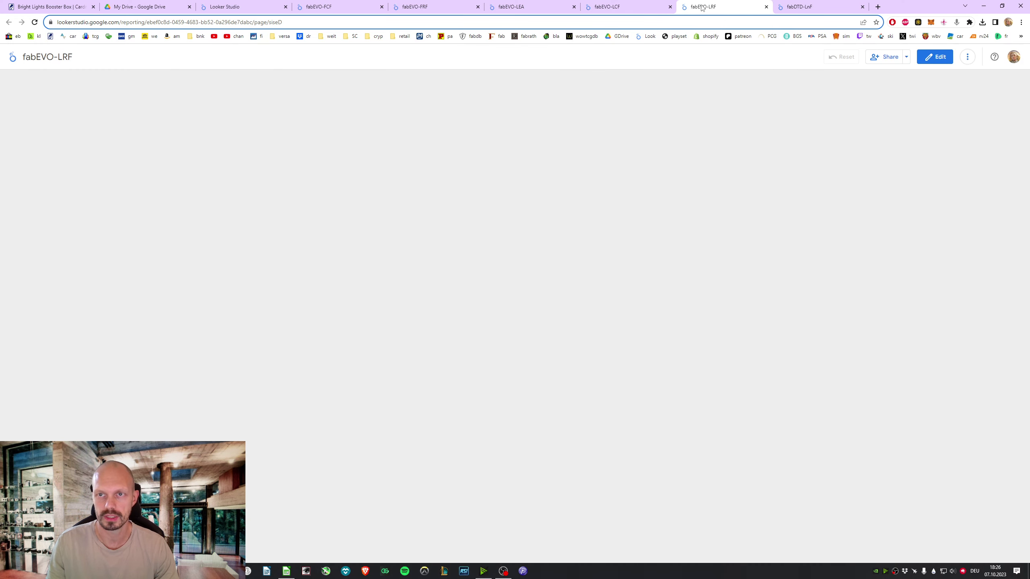
{"action": "left_click", "coordinate": [967, 57]}
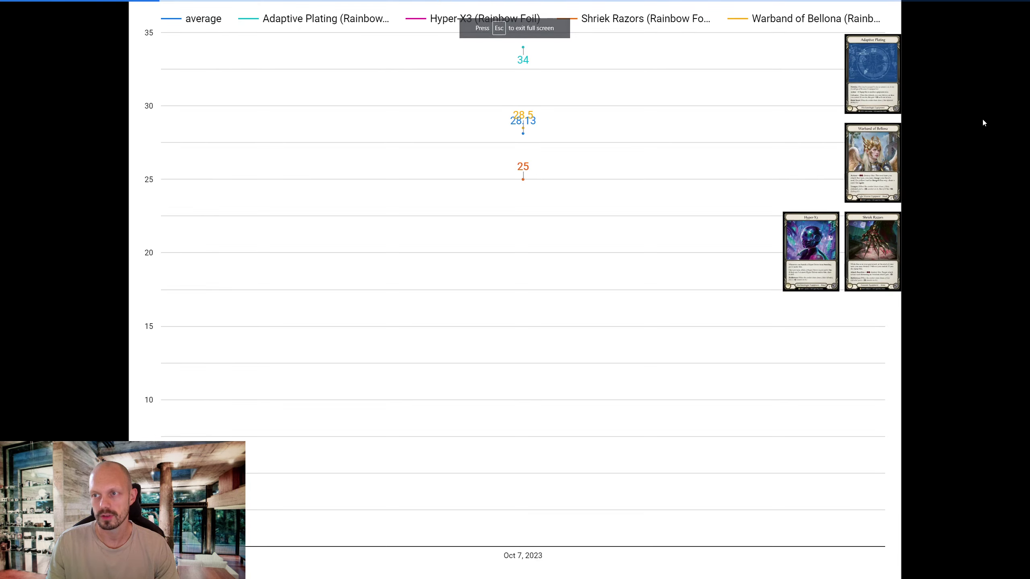
{"action": "left_click", "coordinate": [982, 115]}
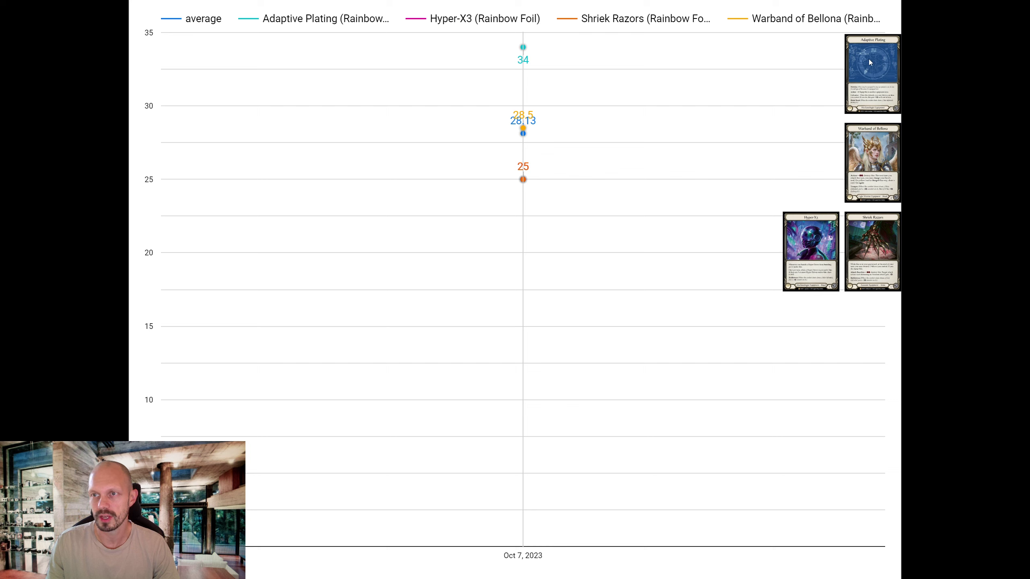
{"action": "mouse_move", "coordinate": [527, 54]}
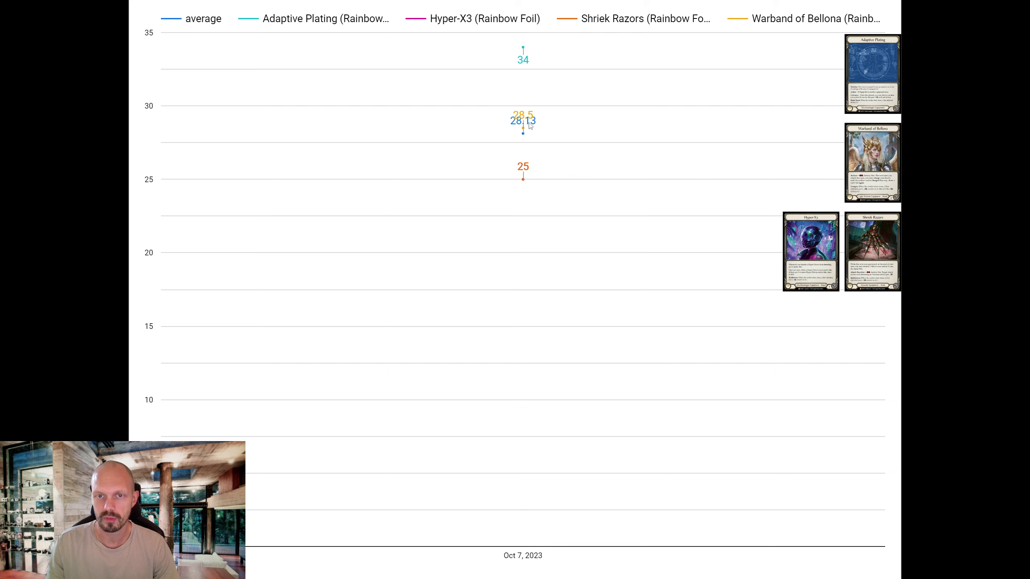
{"action": "mouse_move", "coordinate": [519, 134]}
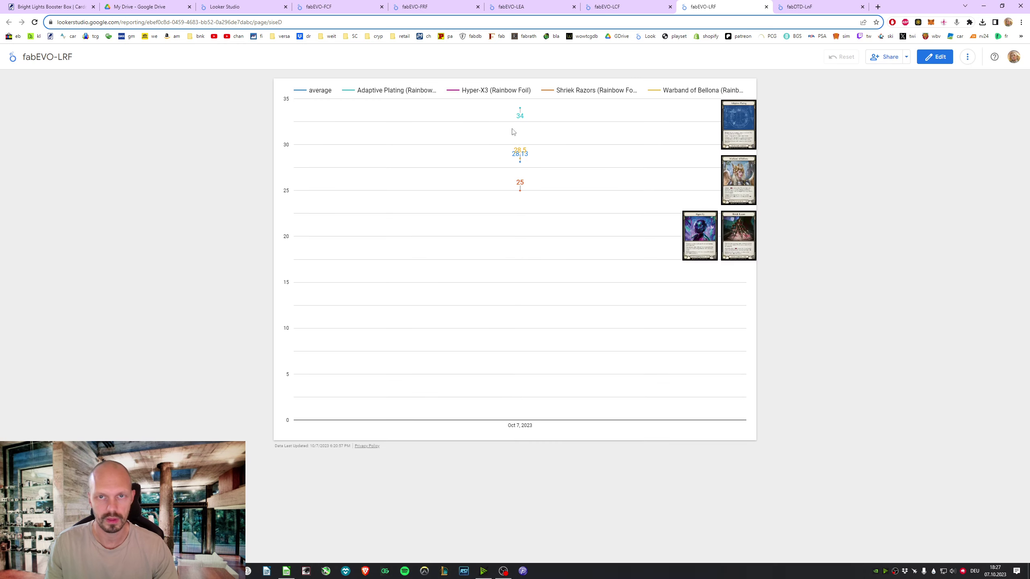
{"action": "left_click", "coordinate": [783, 5]}
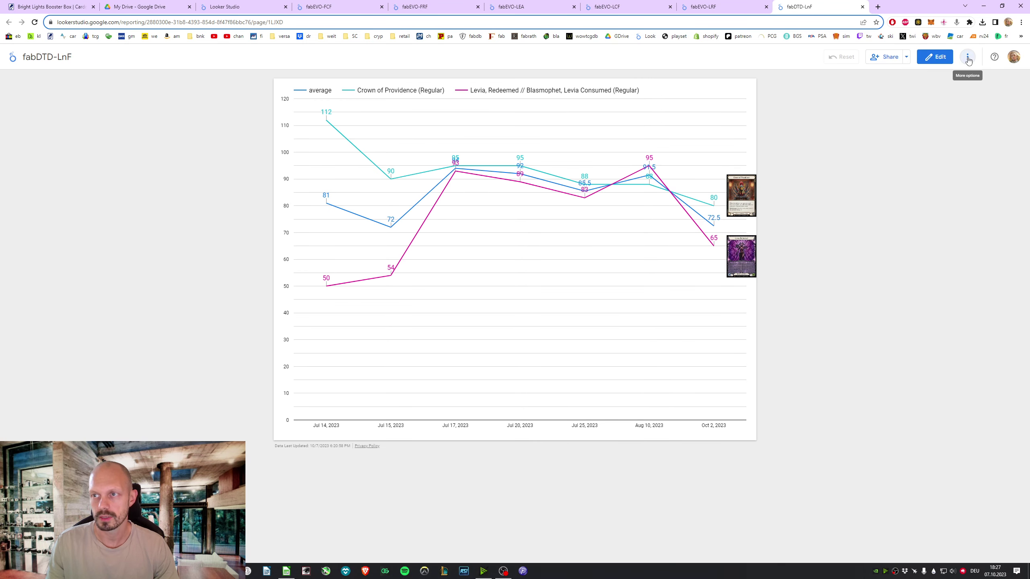
- Return to the Looker Studio recent reports list and bring the fabEVO spreadsheet forward
{"action": "left_click", "coordinate": [968, 57]}
{"action": "left_click", "coordinate": [816, 181]}
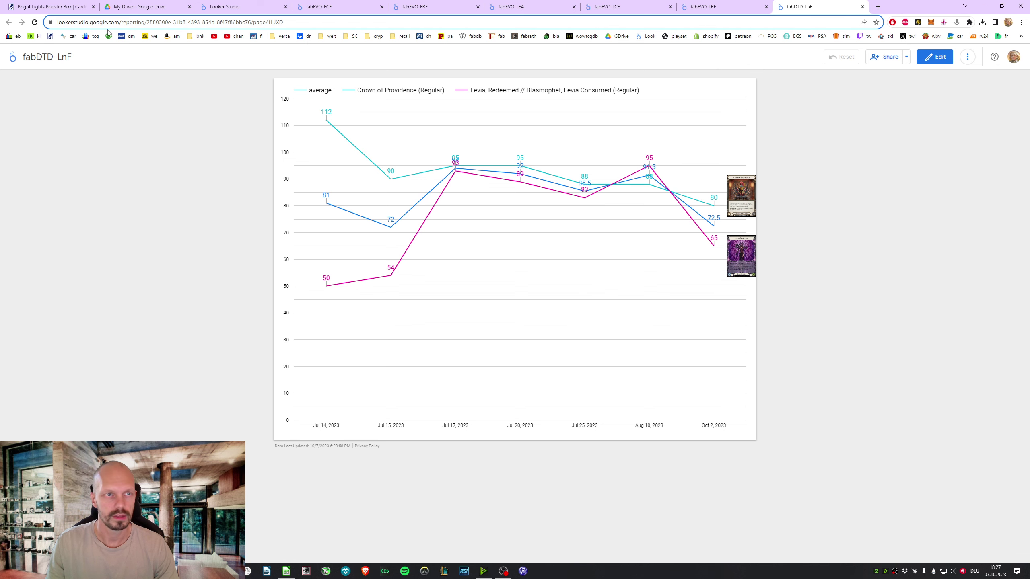
{"action": "left_click", "coordinate": [12, 63]}
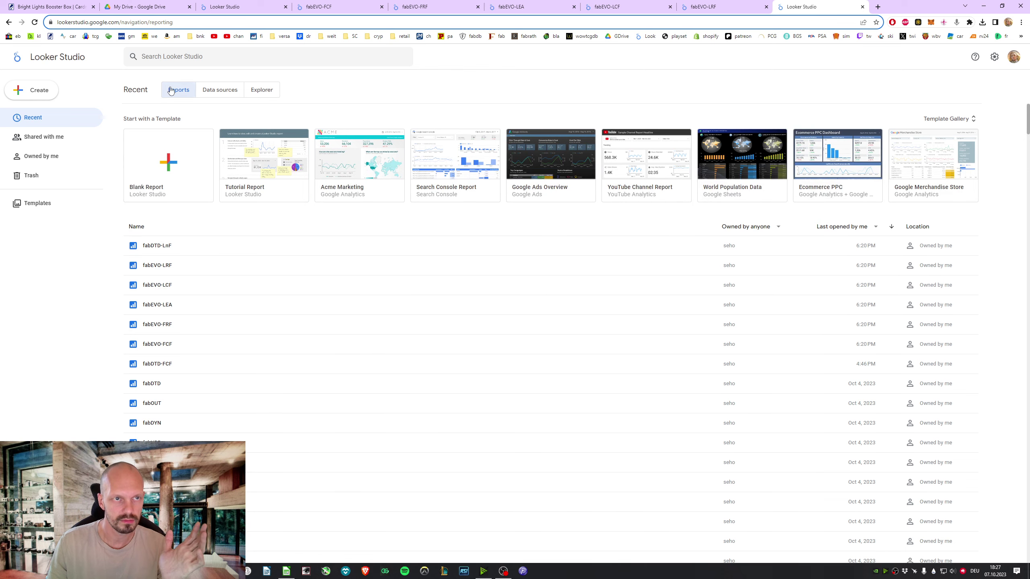
{"action": "left_click", "coordinate": [153, 4]}
{"action": "left_click", "coordinate": [242, 5]}
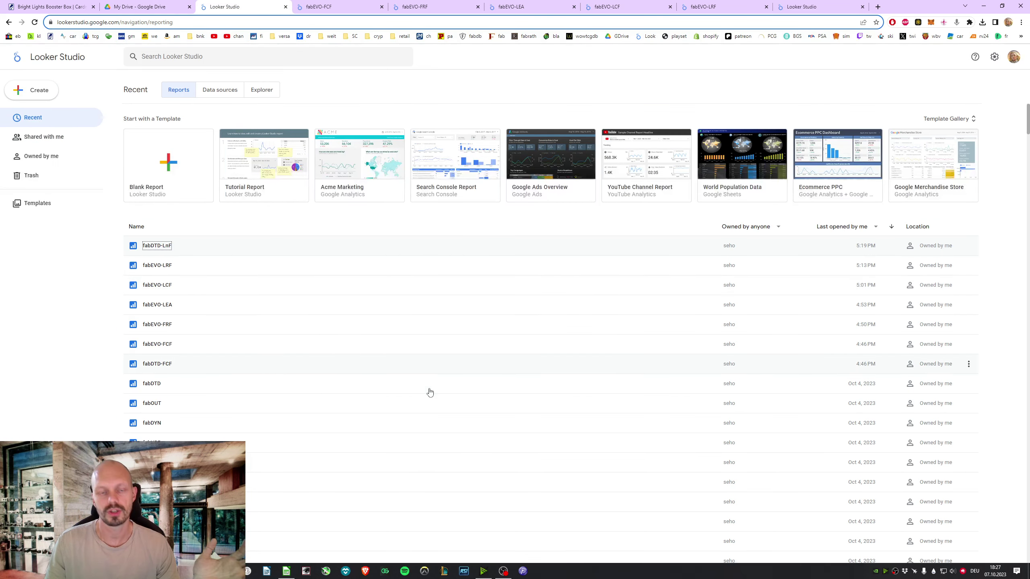
{"action": "left_click", "coordinate": [287, 570]}
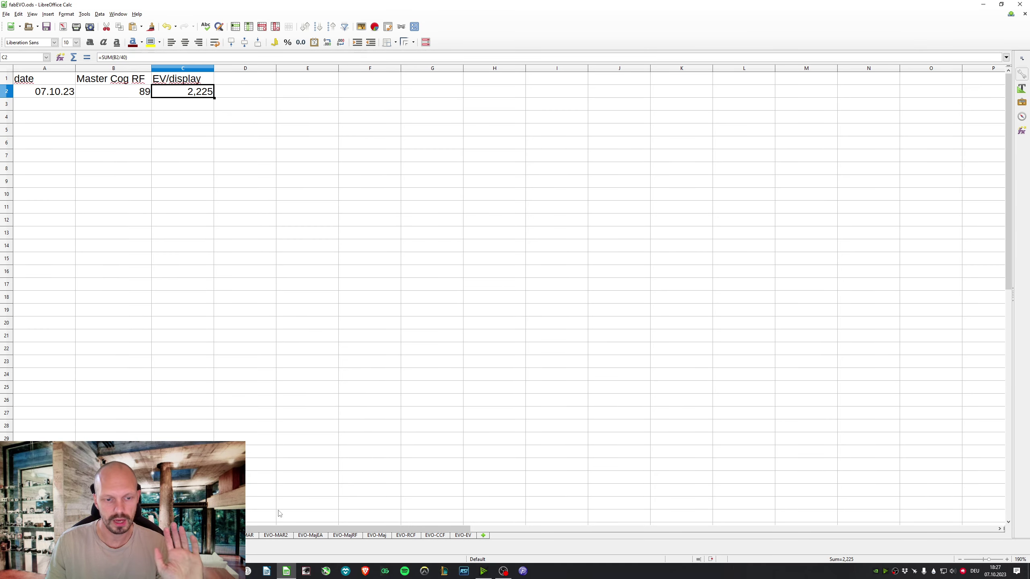
- Step back through the fabEVO sheets to the EVO-MAR Marvel sheet
{"action": "key", "text": "ctrl+Page_Up"}
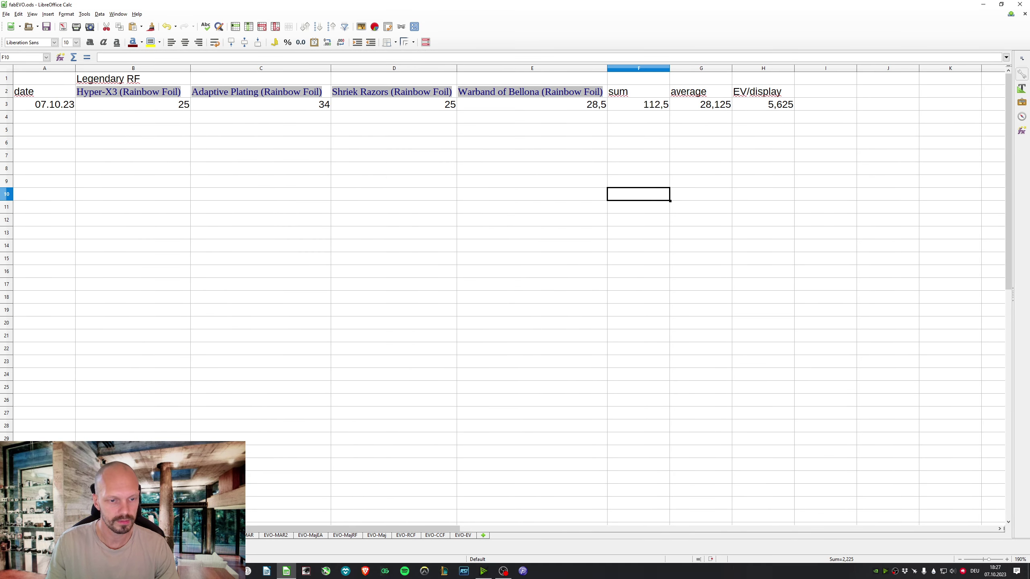
{"action": "key", "text": "ctrl+Page_Up"}
{"action": "left_click", "coordinate": [250, 536]}
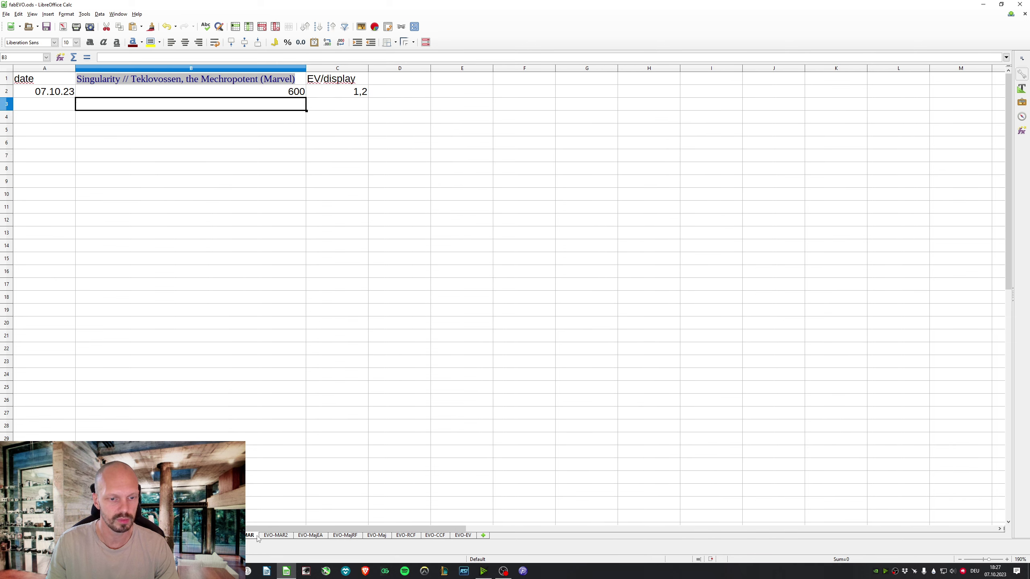
{"action": "key", "text": "ctrl+Page_Up"}
{"action": "key", "text": "ctrl+Page_Down"}
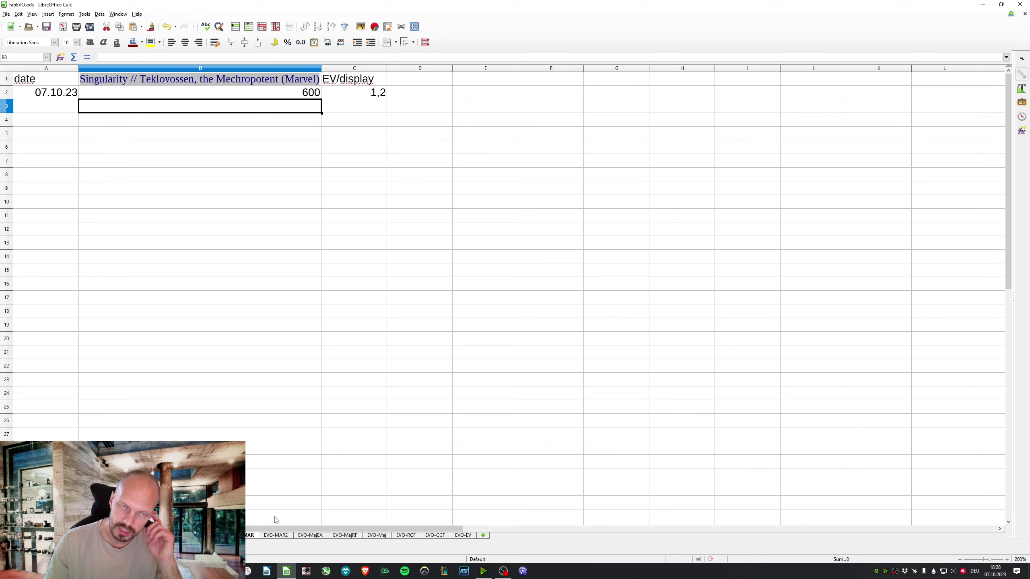
- Check the EV/display and average formulas on EVO-MAR and EVO-MAR2, then open EVO-MajEA
{"action": "left_click", "coordinate": [376, 95]}
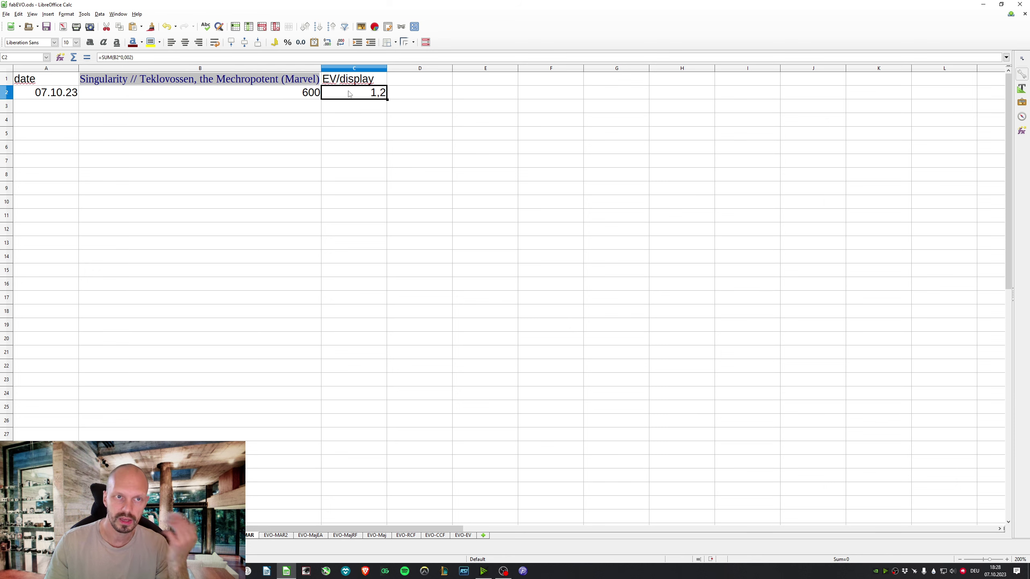
{"action": "left_click", "coordinate": [299, 94]}
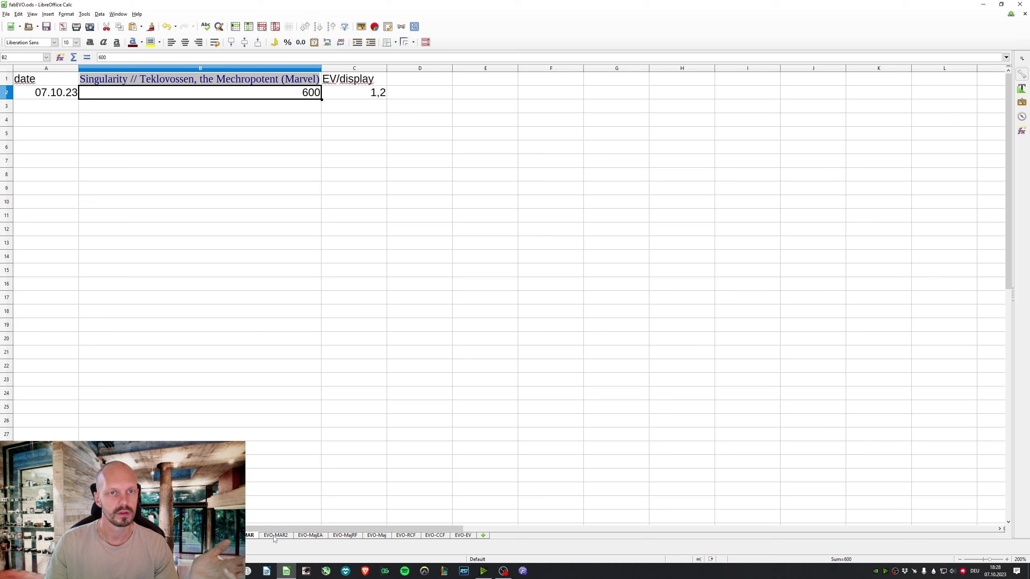
{"action": "left_click", "coordinate": [275, 536]}
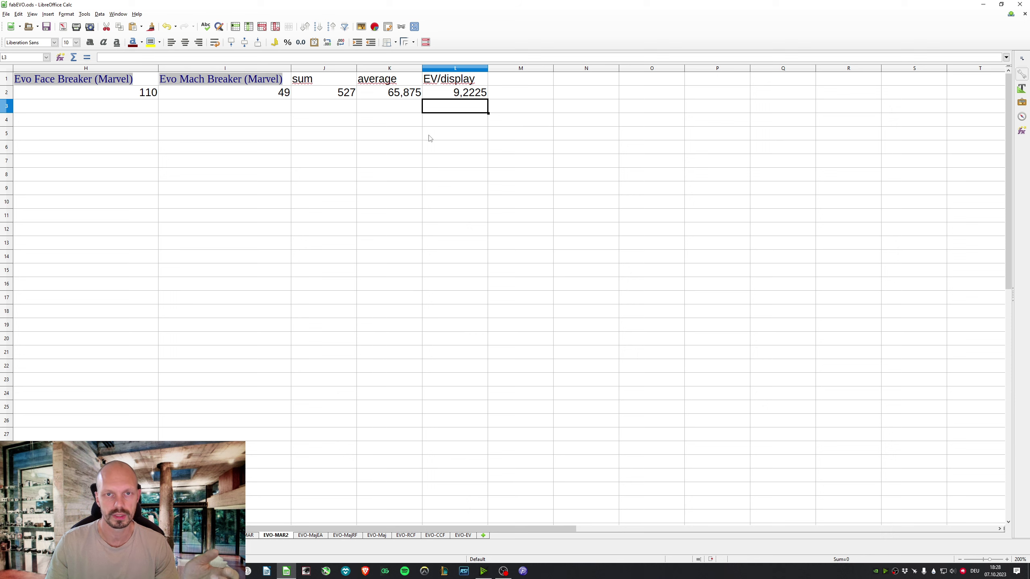
{"action": "left_click", "coordinate": [437, 95]}
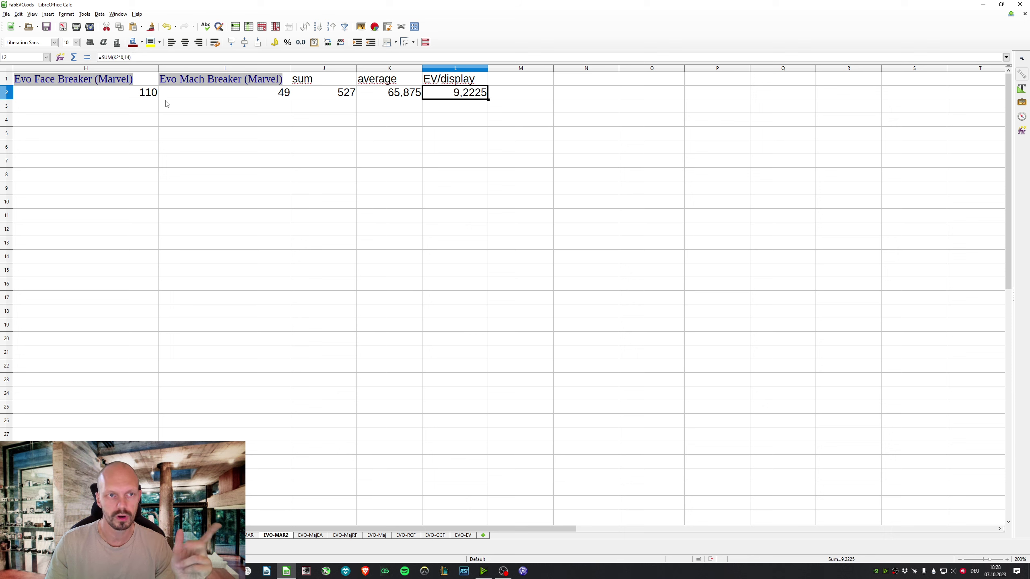
{"action": "left_click_drag", "start_coordinate": [331, 529], "coordinate": [353, 528]}
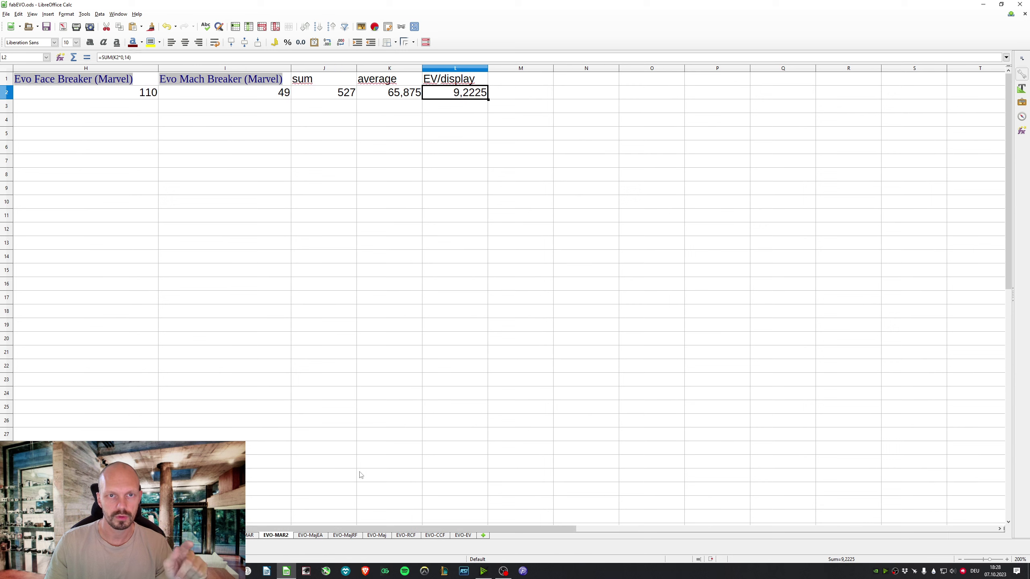
{"action": "left_click", "coordinate": [399, 93]}
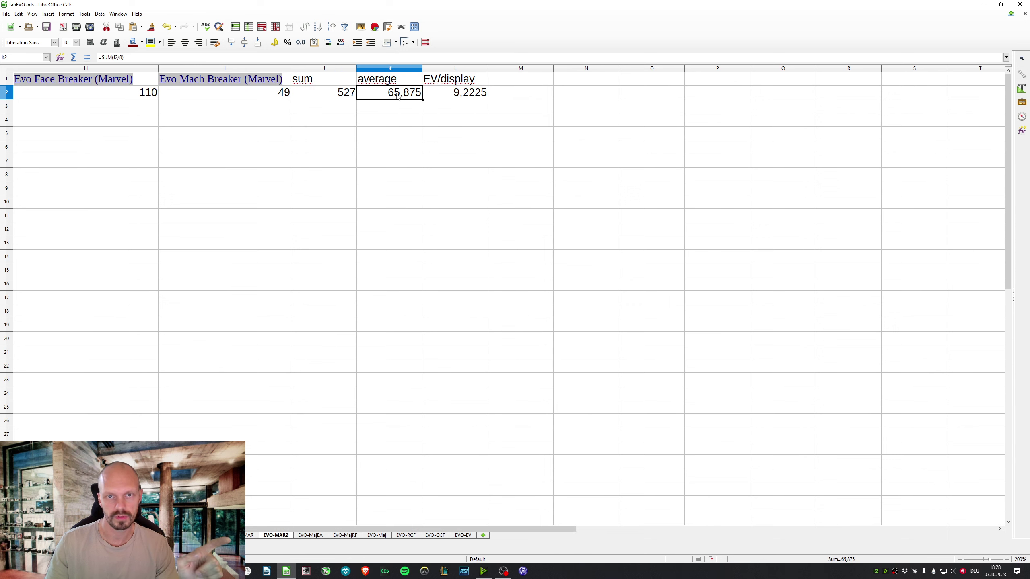
{"action": "left_click", "coordinate": [313, 535]}
{"action": "left_click_drag", "start_coordinate": [316, 530], "coordinate": [288, 529]}
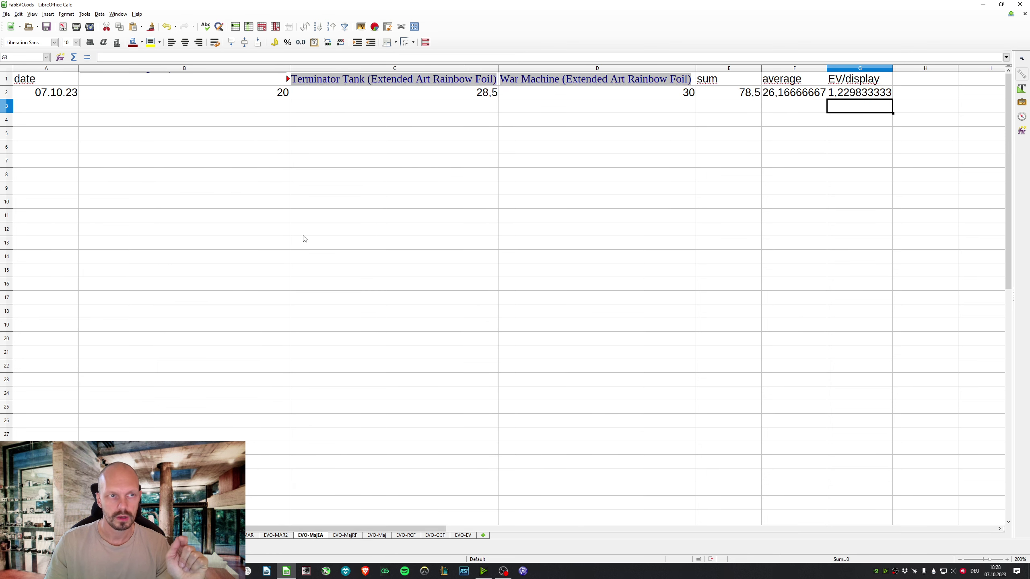
- Check the War Machine and Terminator Tank (28,5) prices, then widen column B
{"action": "left_click", "coordinate": [522, 93]}
{"action": "left_click", "coordinate": [471, 97]}
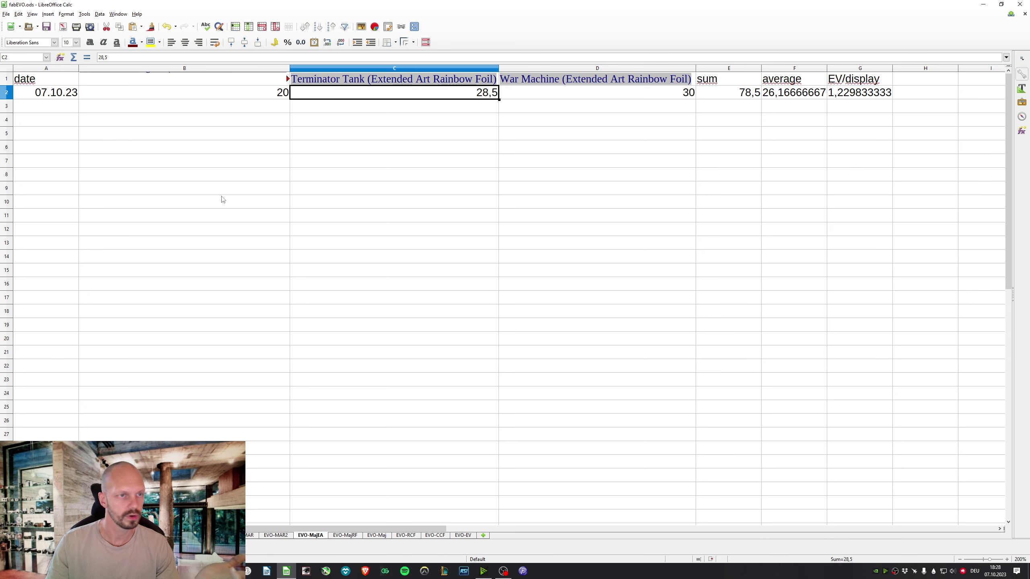
{"action": "left_click", "coordinate": [324, 106]}
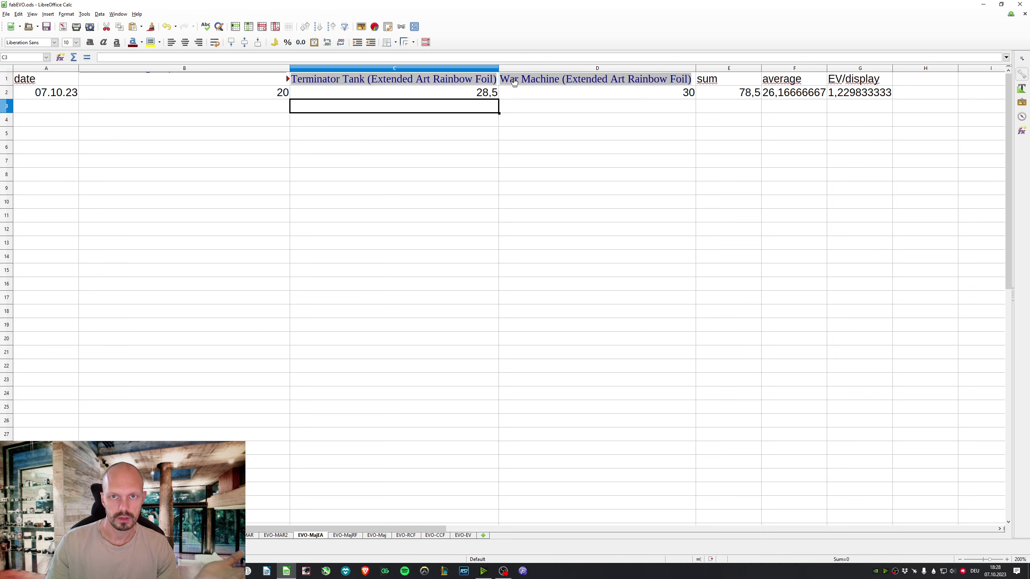
{"action": "left_click", "coordinate": [253, 106]}
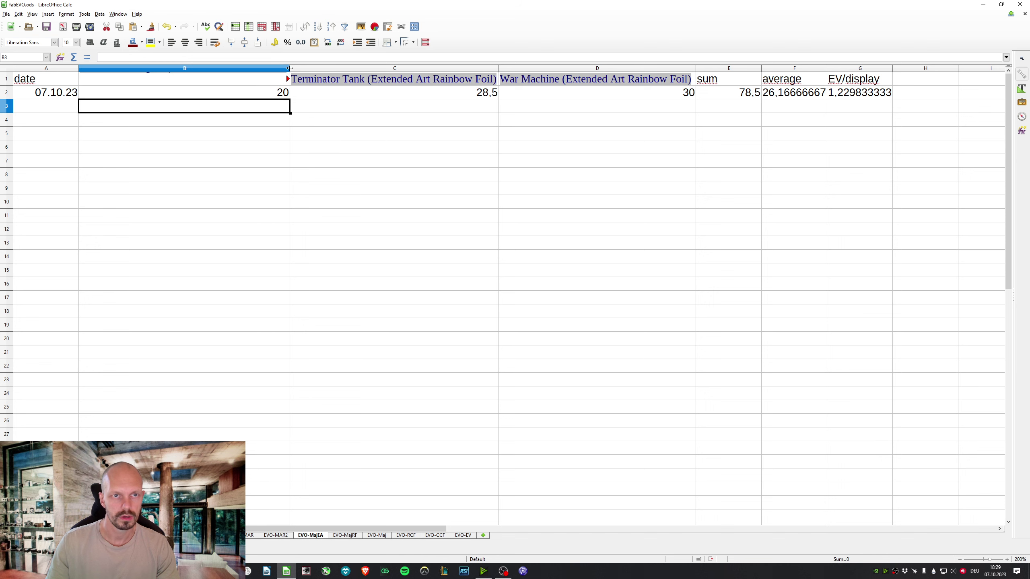
{"action": "mouse_move", "coordinate": [289, 68]}
{"action": "left_mouse_down"}
{"action": "mouse_move", "coordinate": [445, 68]}
{"action": "mouse_move", "coordinate": [303, 70]}
{"action": "left_mouse_up"}
{"action": "left_click", "coordinate": [369, 159]}
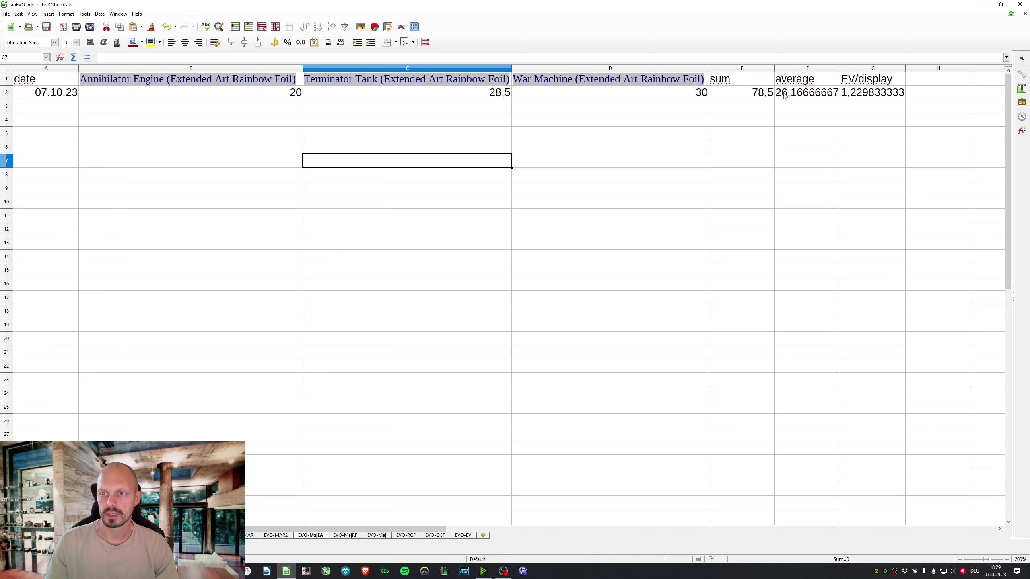
- On EVO-MajRF, check the SLAY RF entry and the average and EV/display formulas
{"action": "left_click", "coordinate": [345, 535]}
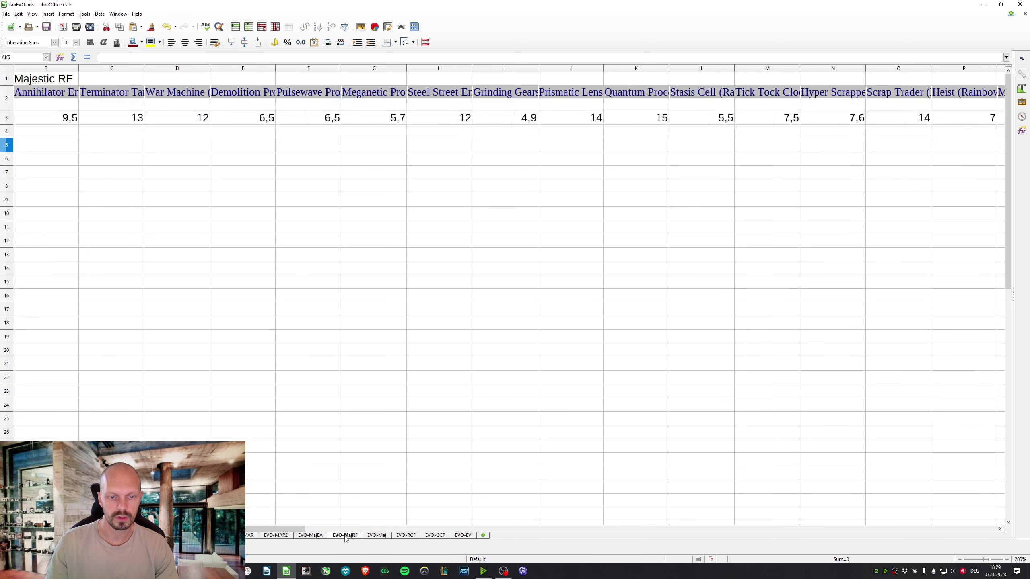
{"action": "left_click_drag", "start_coordinate": [274, 528], "coordinate": [700, 507]}
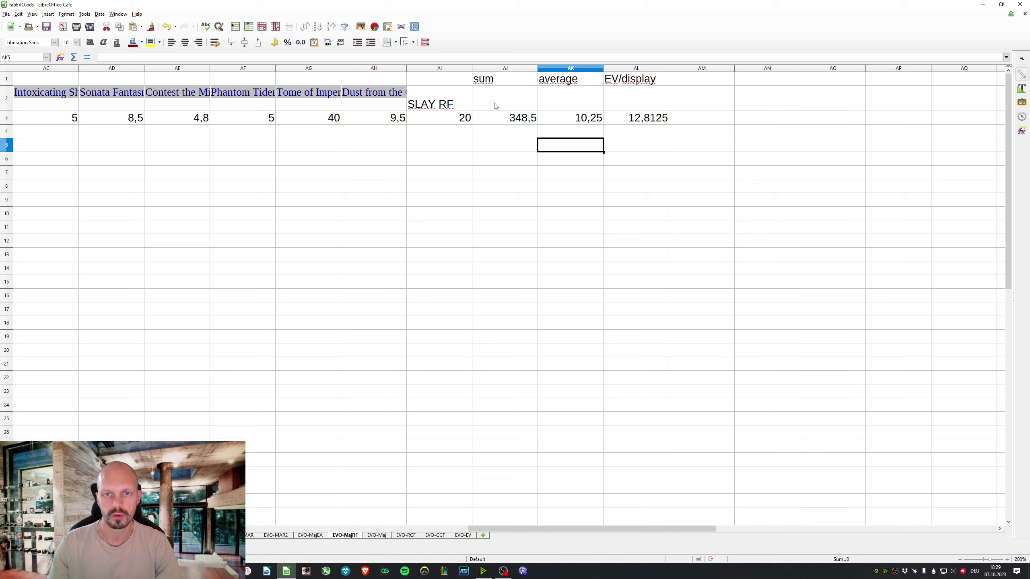
{"action": "left_click", "coordinate": [443, 105]}
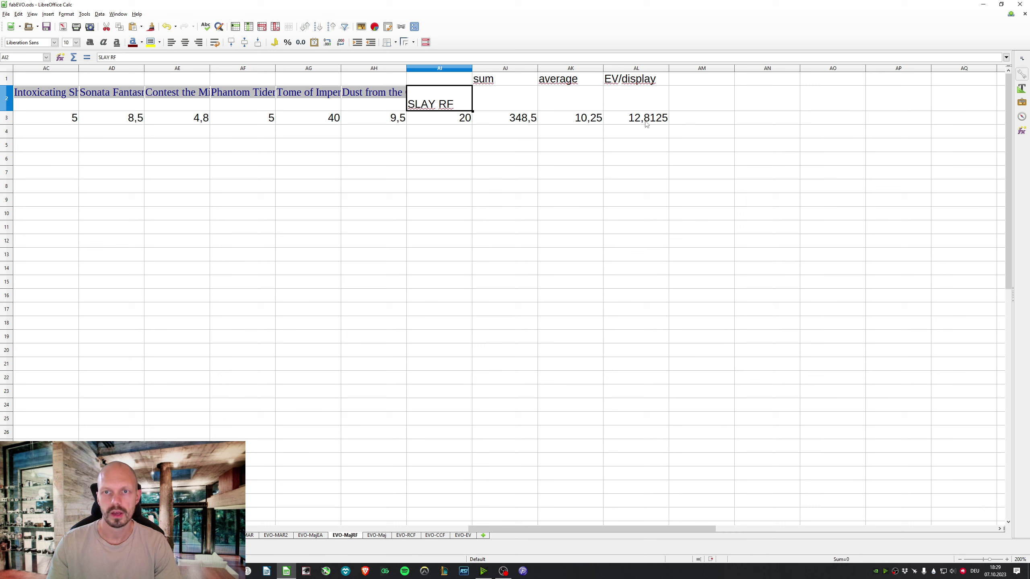
{"action": "left_click", "coordinate": [599, 123]}
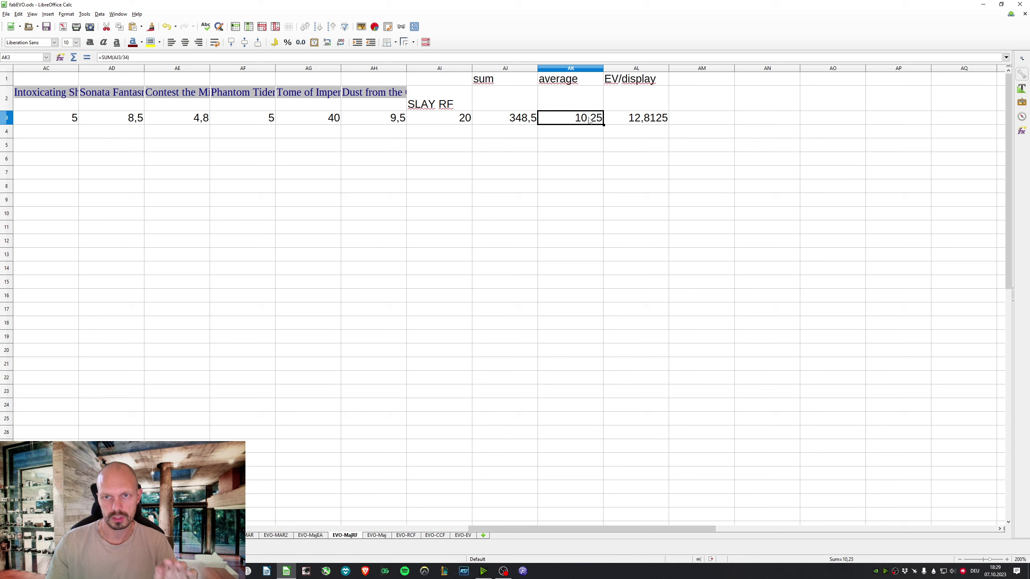
{"action": "left_click", "coordinate": [634, 123]}
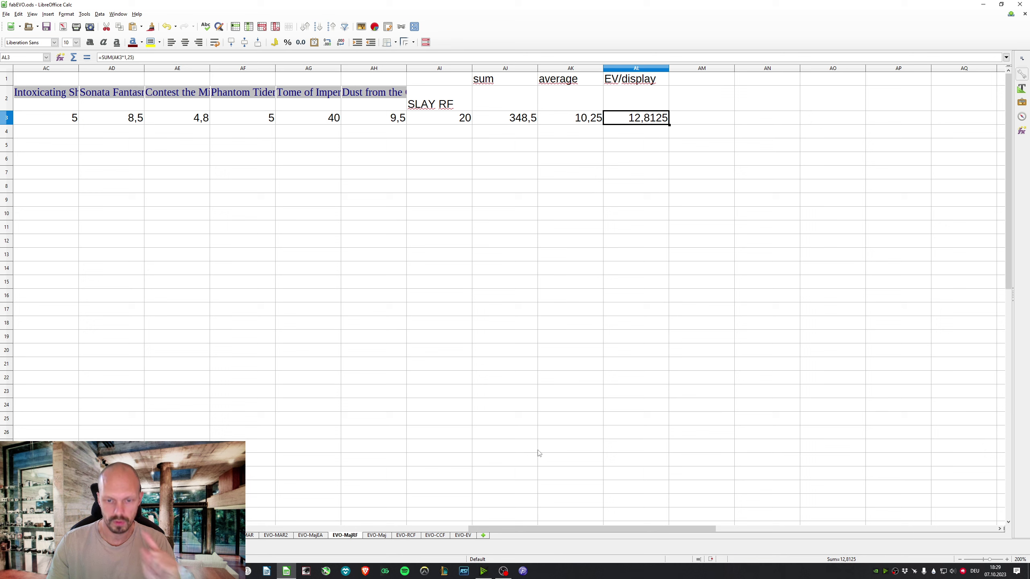
- Inspect EVO-Maj's average and EV/display formulas, then move to the EVO-RCF sheet
{"action": "left_click", "coordinate": [382, 536]}
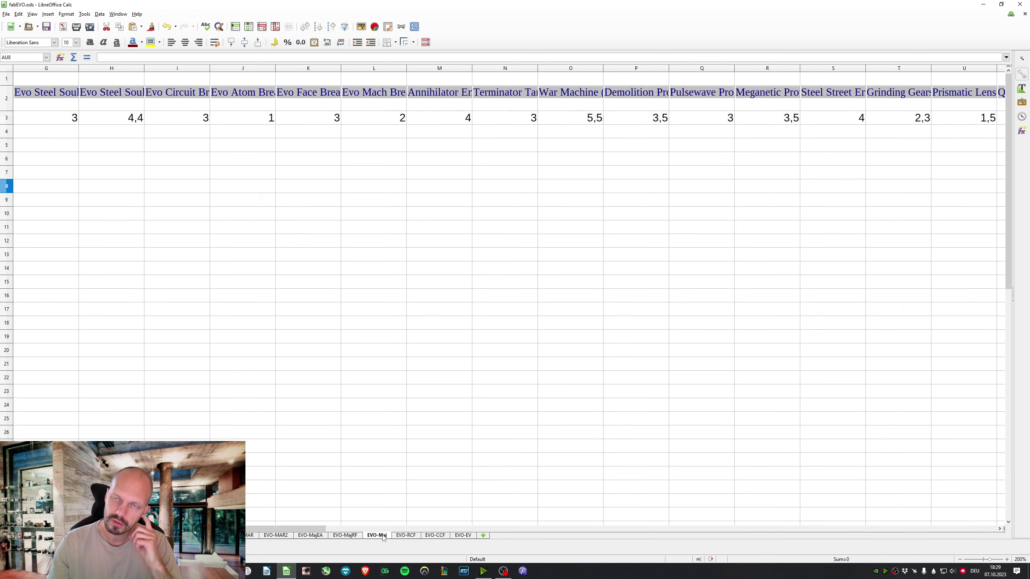
{"action": "left_click_drag", "start_coordinate": [288, 528], "coordinate": [199, 529]}
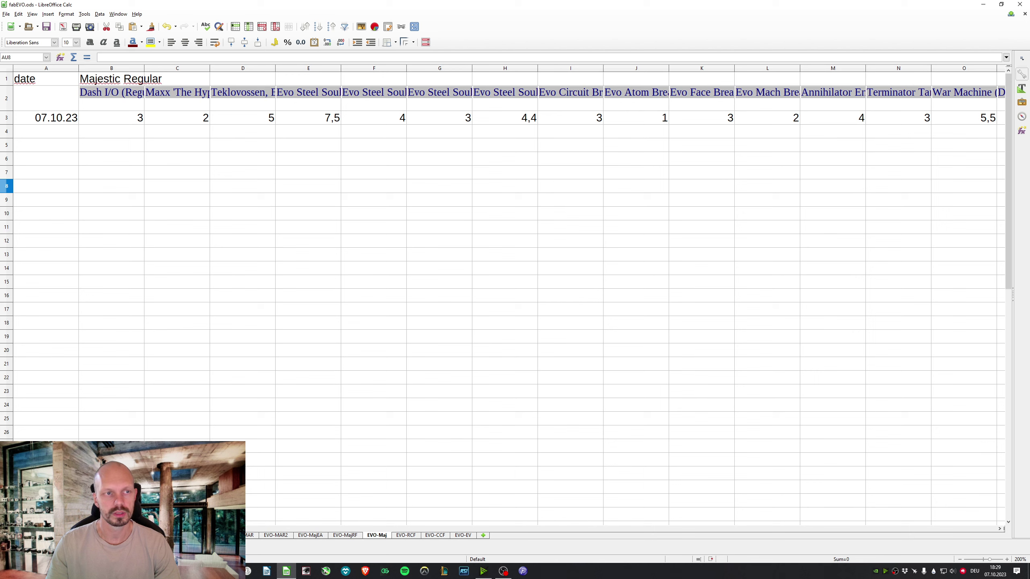
{"action": "left_click_drag", "start_coordinate": [198, 528], "coordinate": [802, 524]}
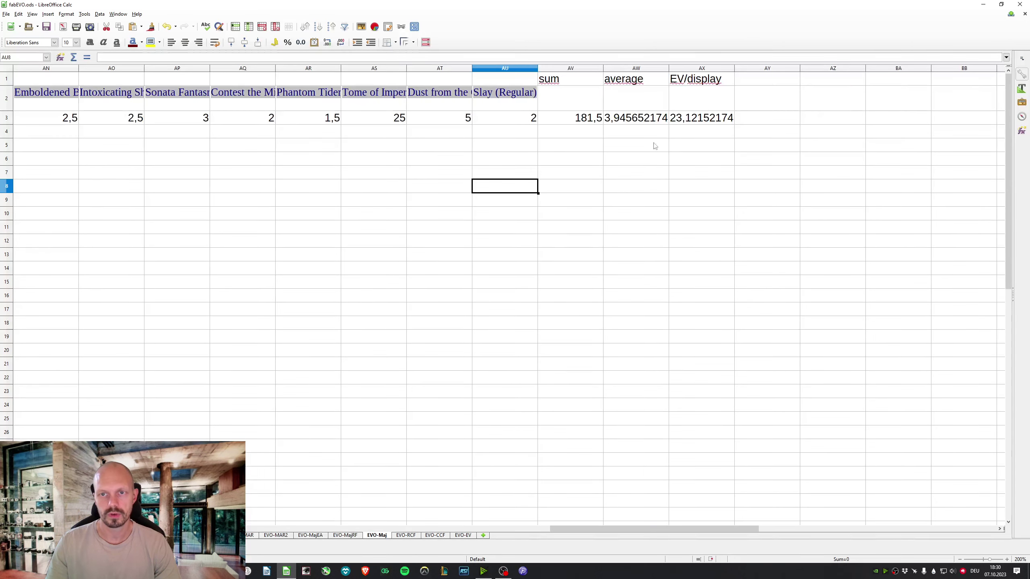
{"action": "left_click", "coordinate": [644, 122]}
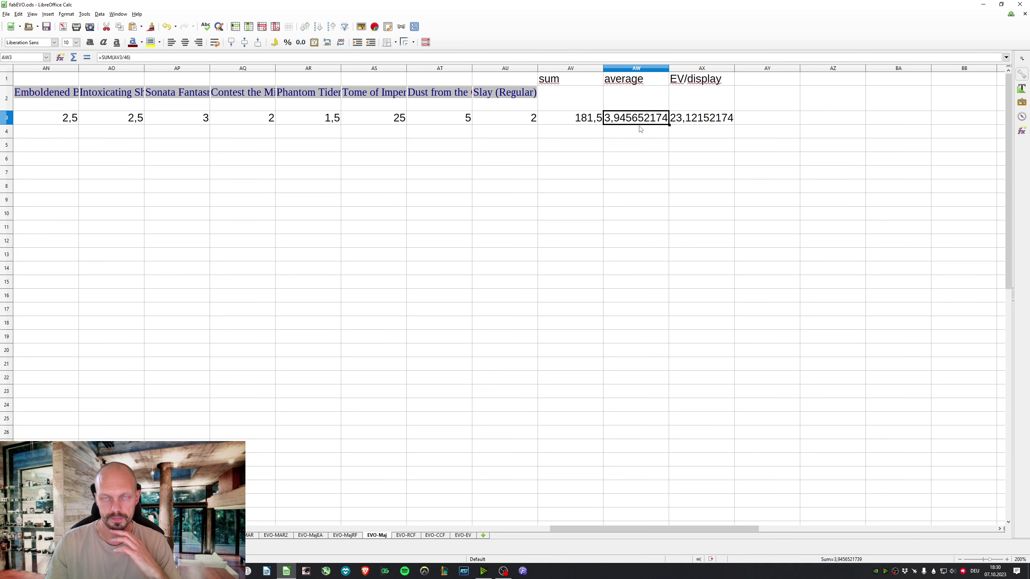
{"action": "left_click", "coordinate": [700, 125]}
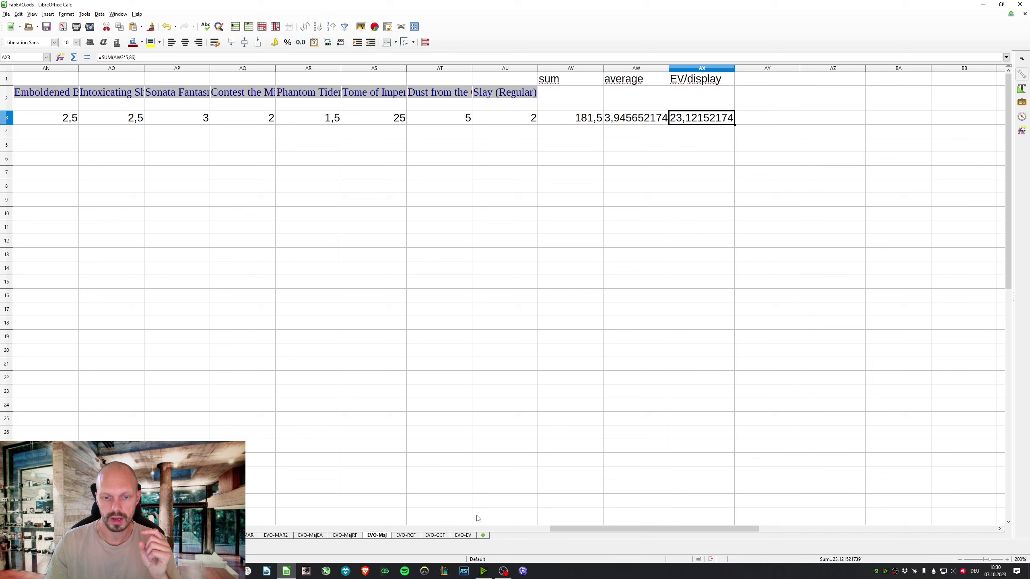
{"action": "left_click", "coordinate": [413, 536]}
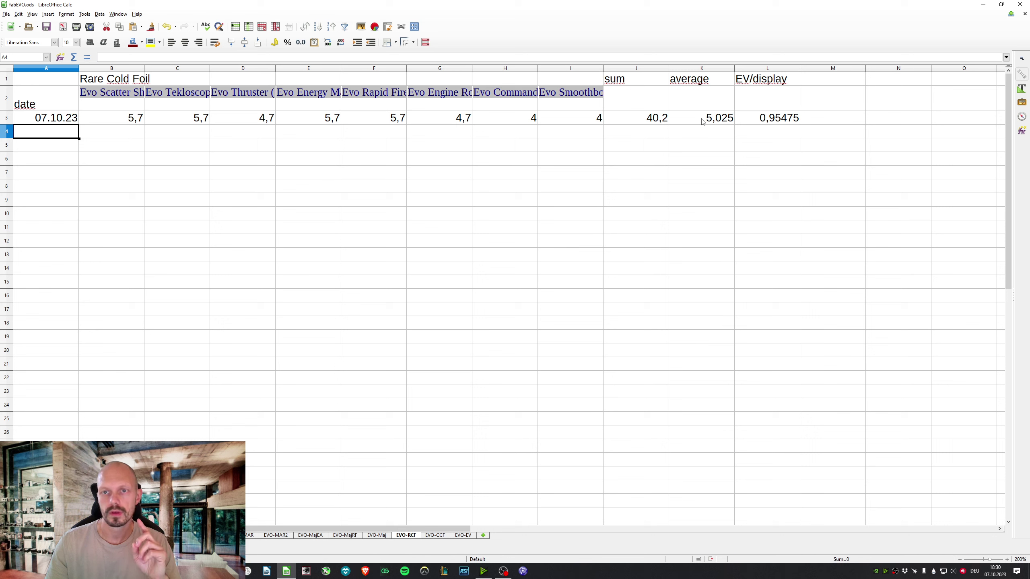
- Check the sum of the Rare Cold Foil prices in B3:I3 and the K3 and L3 formulas
{"action": "left_click_drag", "start_coordinate": [134, 122], "coordinate": [578, 124]}
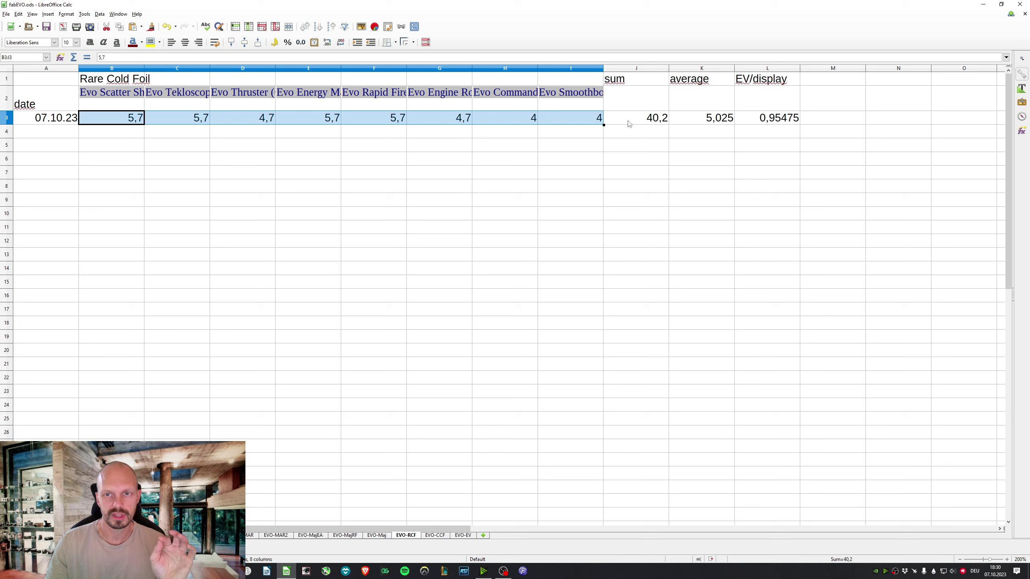
{"action": "left_click", "coordinate": [709, 123]}
{"action": "left_click", "coordinate": [754, 122]}
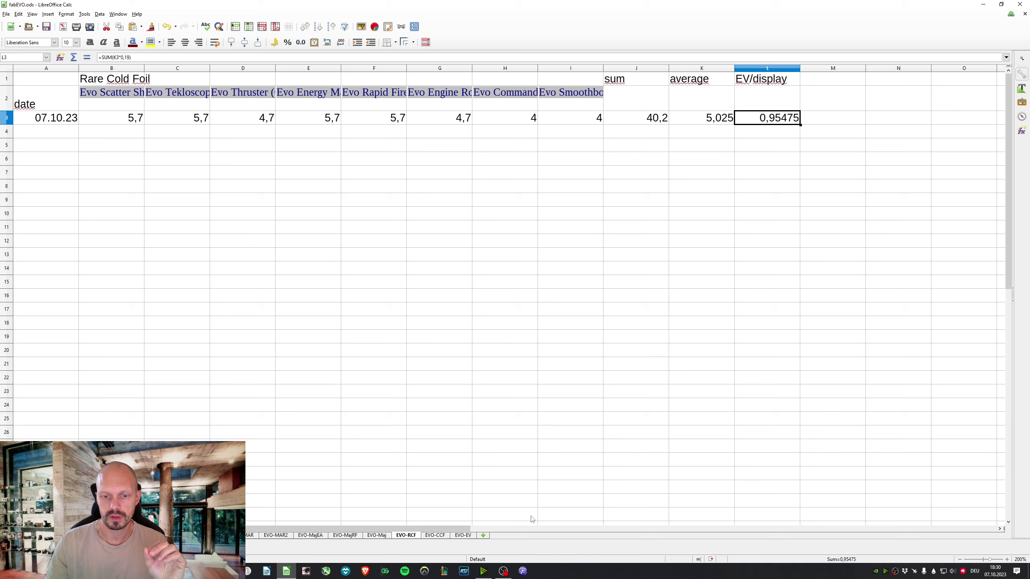
- Switch to the EVO-CCF sheet and review the Evo Sentry prices 14,9, 11,9 and 10 in B3:D3
{"action": "left_click", "coordinate": [444, 536]}
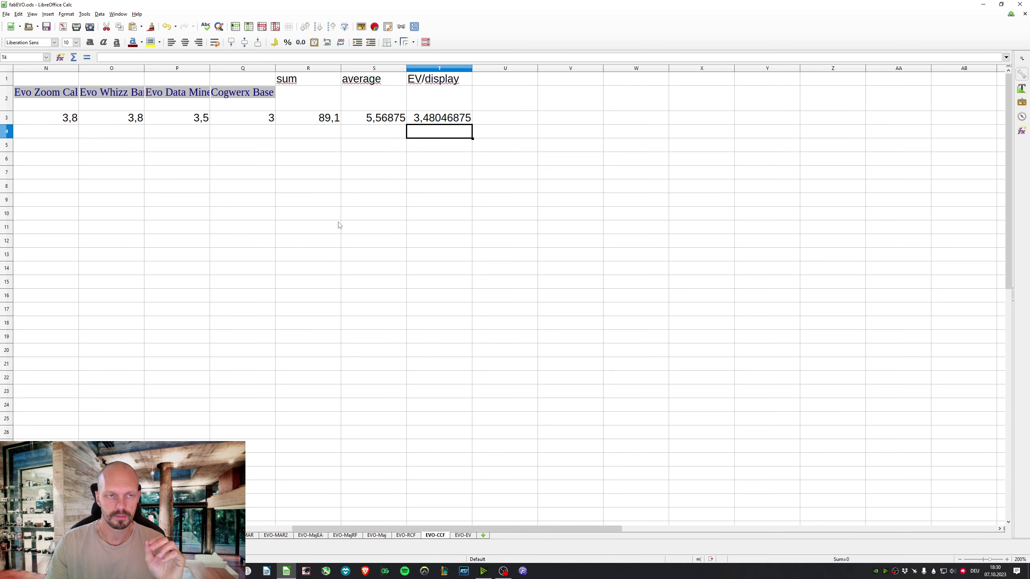
{"action": "left_click_drag", "start_coordinate": [426, 528], "coordinate": [203, 528]}
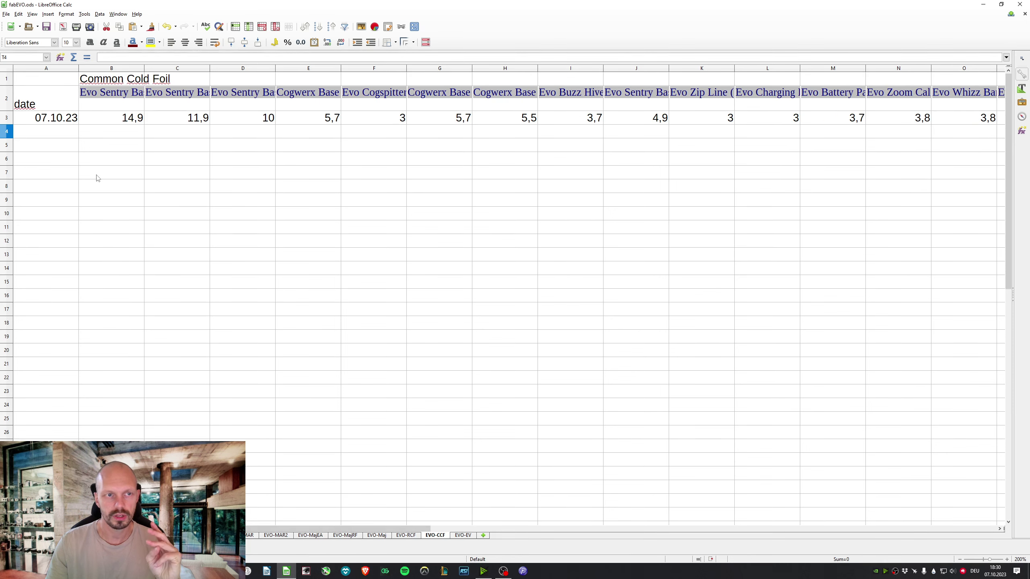
{"action": "left_click", "coordinate": [124, 118]}
{"action": "left_click", "coordinate": [178, 118]}
{"action": "left_click", "coordinate": [234, 119]}
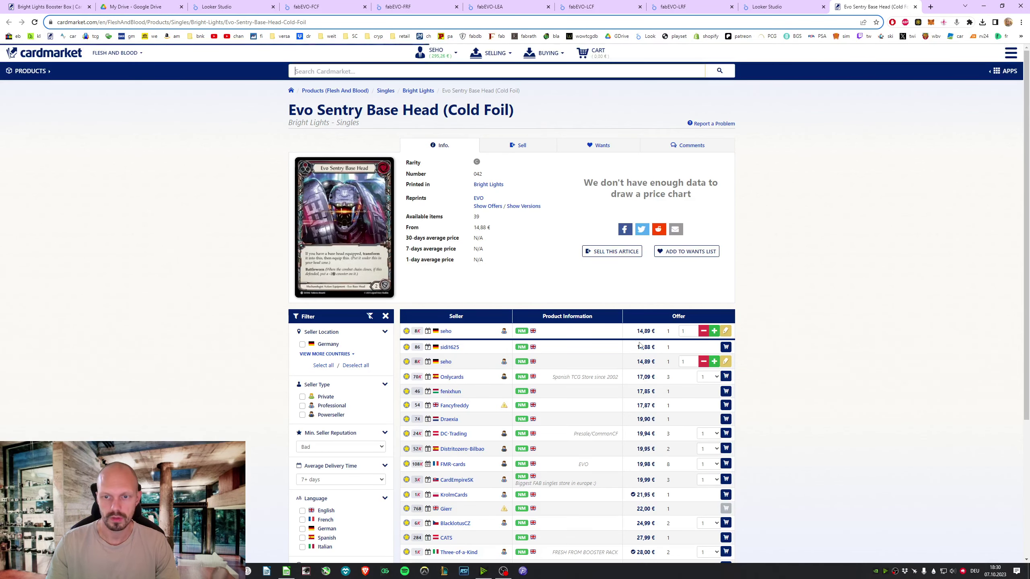
- Reprice your Evo Sentry Base Head (Cold Foil) offer from 14,89 € to 14,49 €
{"action": "left_click_drag", "start_coordinate": [655, 347], "coordinate": [639, 347]}
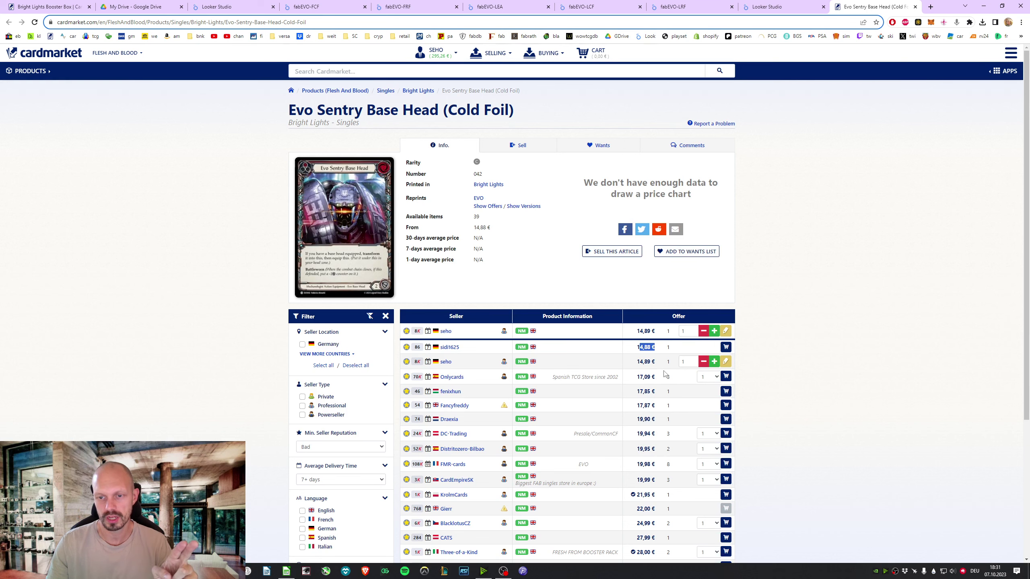
{"action": "left_click", "coordinate": [725, 331]}
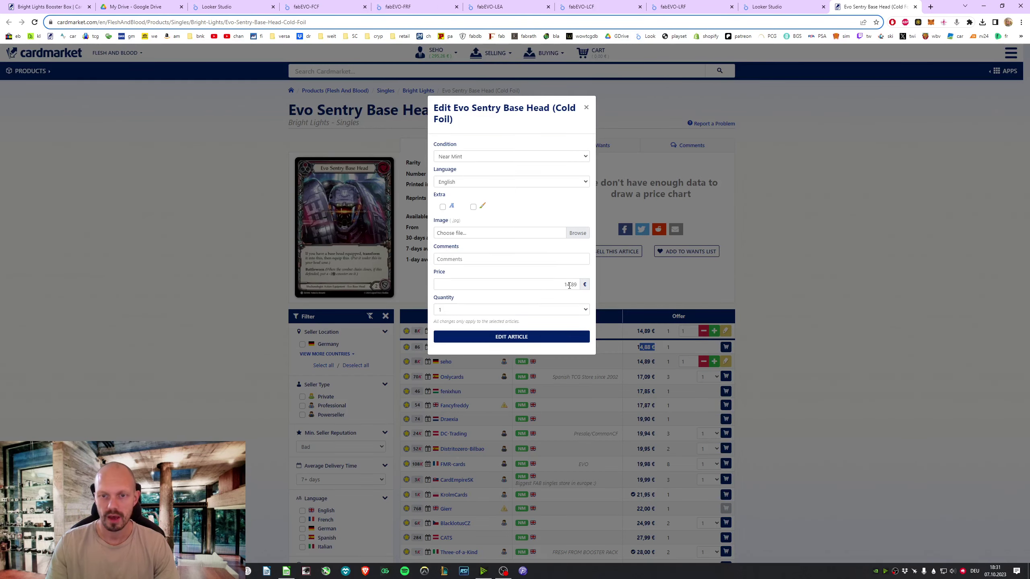
{"action": "left_click_drag", "start_coordinate": [570, 285], "coordinate": [575, 286]}
{"action": "type", "text": "49"}
{"action": "key", "text": "Return"}
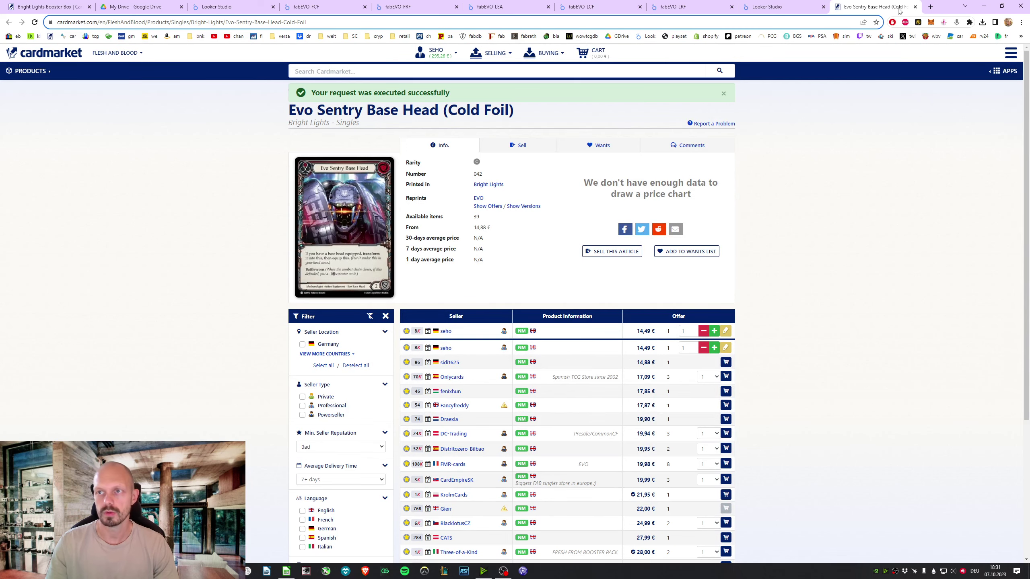
{"action": "left_click", "coordinate": [915, 6]}
{"action": "key", "text": "alt+Tab"}
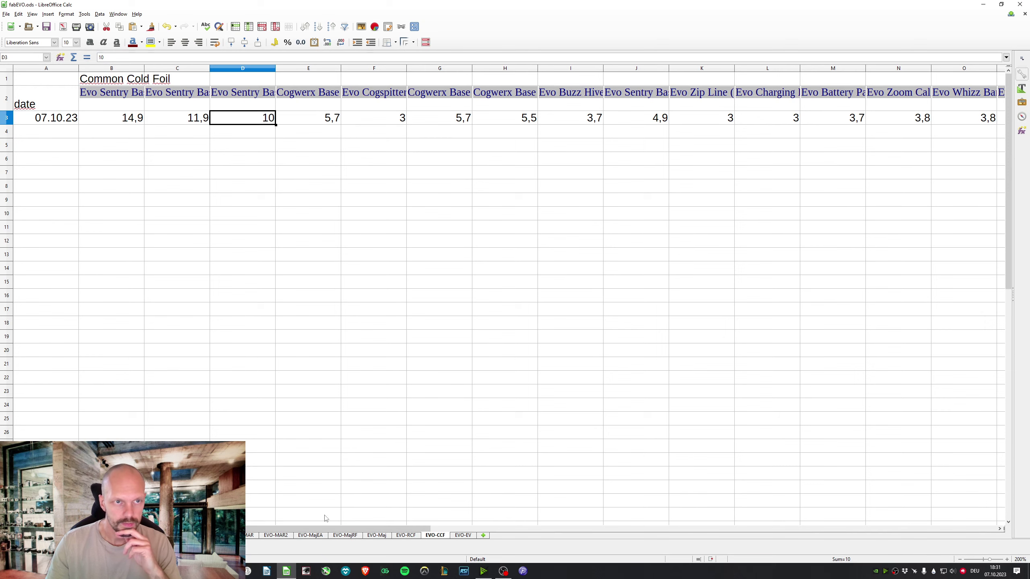
- Reprice your Evo Sentry Base Legs (Cold Foil) offer from 11,89 € to 11,49 €
{"action": "left_click", "coordinate": [194, 96], "text": "ctrl"}
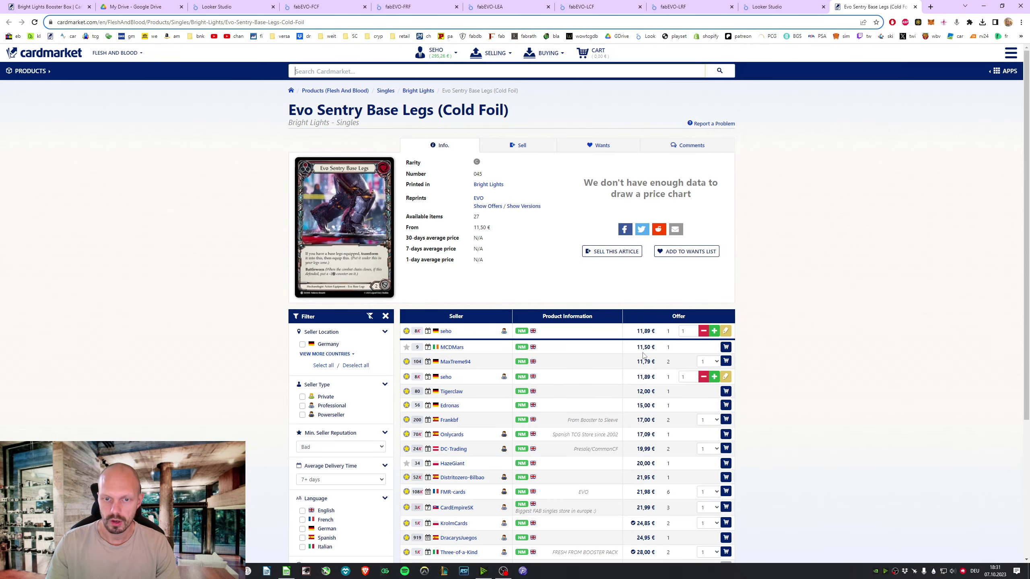
{"action": "left_click", "coordinate": [725, 331]}
{"action": "left_click", "coordinate": [571, 284]}
{"action": "type", "text": "4"}
{"action": "key", "text": "Return"}
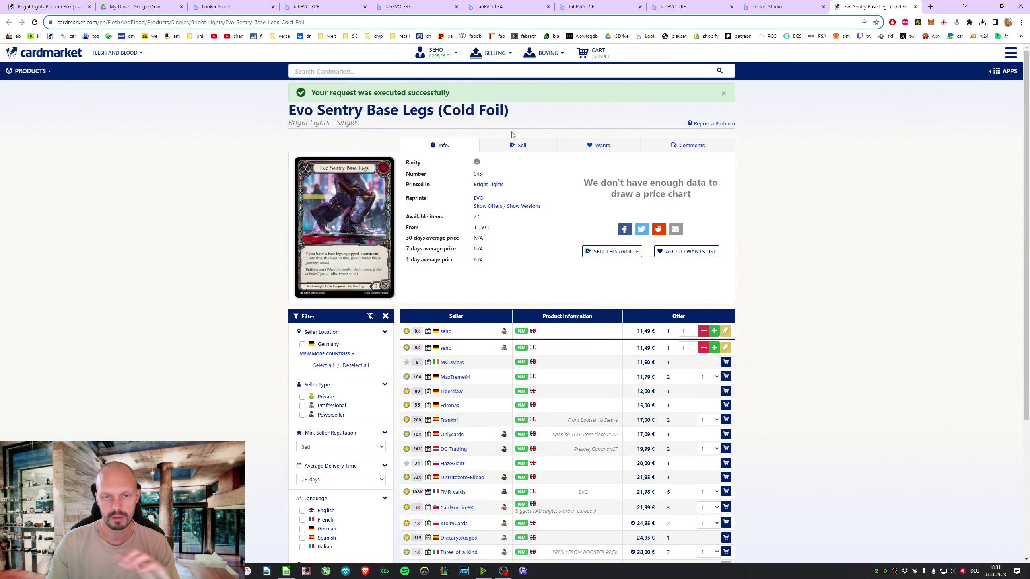
{"action": "scroll", "coordinate": [405, 345], "scroll_direction": "down", "scroll_amount": 5}
{"action": "scroll", "coordinate": [523, 395], "scroll_direction": "up", "scroll_amount": 5}
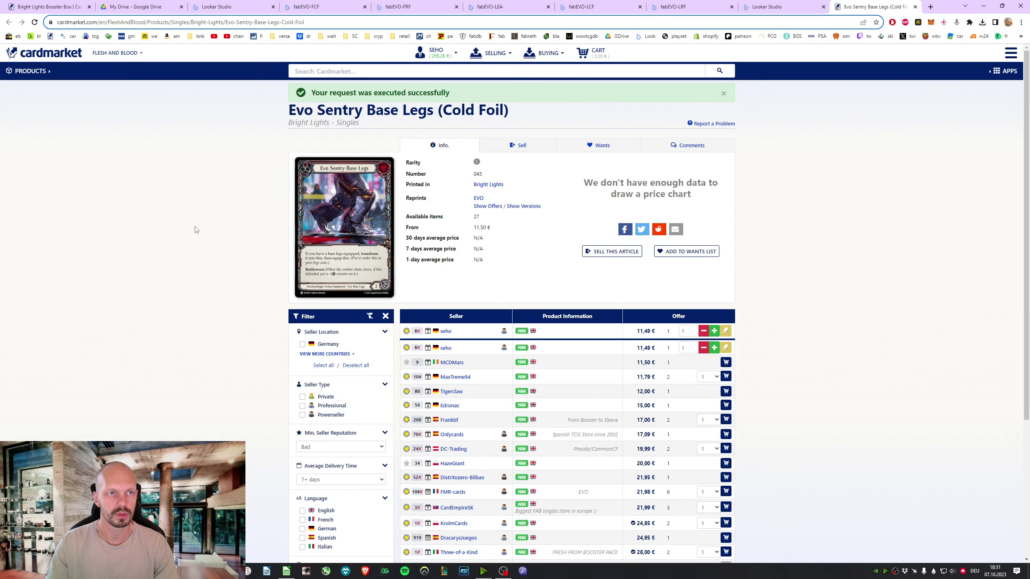
{"action": "left_click", "coordinate": [915, 6]}
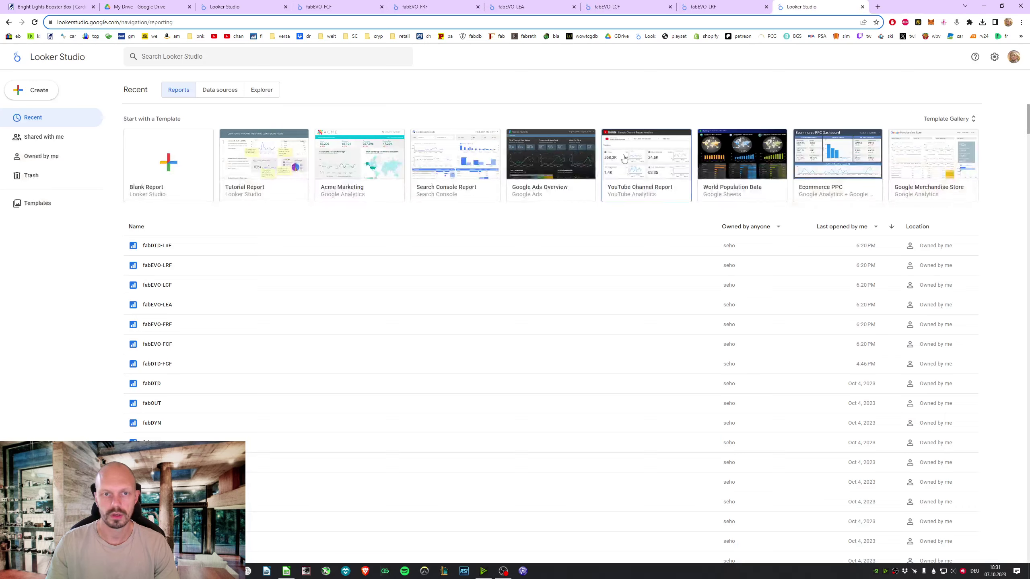
{"action": "key", "text": "alt+Tab"}
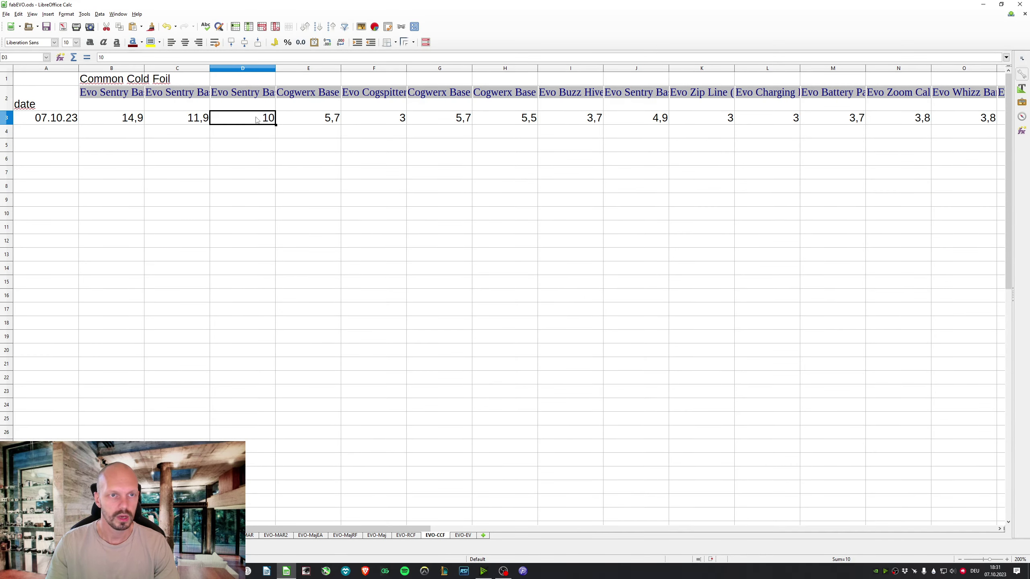
- Reprice your Evo Sentry Base Arms (Cold Foil) offer from 9,99 € to 9,49 €
{"action": "left_click", "coordinate": [260, 102], "text": "ctrl"}
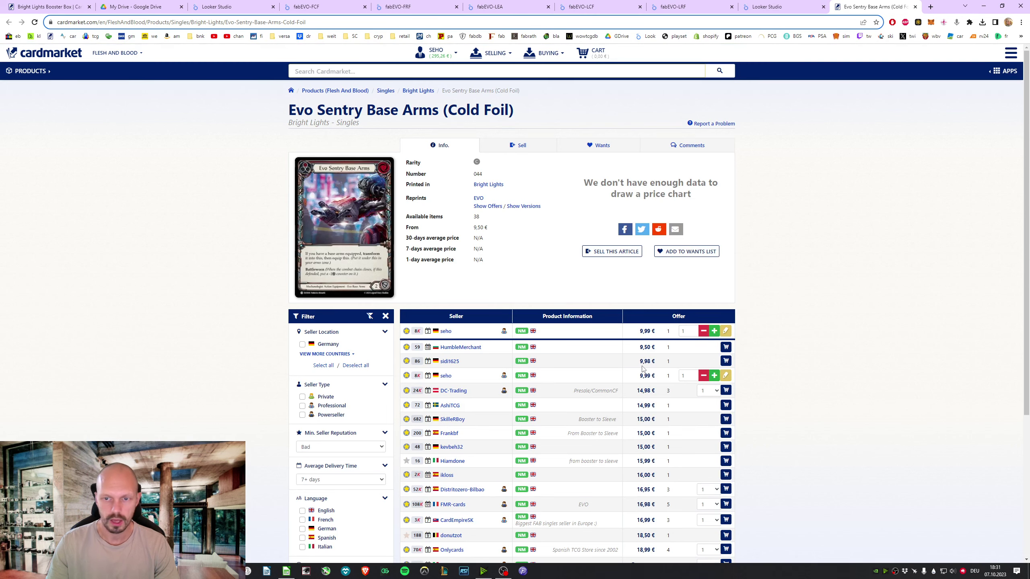
{"action": "left_click", "coordinate": [725, 330]}
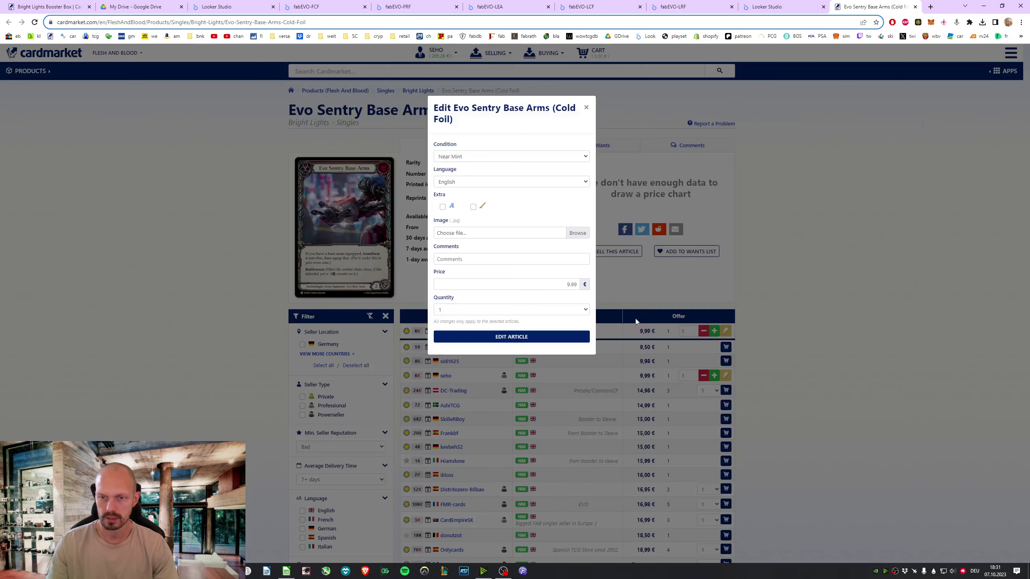
{"action": "left_click", "coordinate": [573, 284]}
{"action": "key", "text": "BackSpace"}
{"action": "key", "text": "BackSpace"}
{"action": "type", "text": "49"}
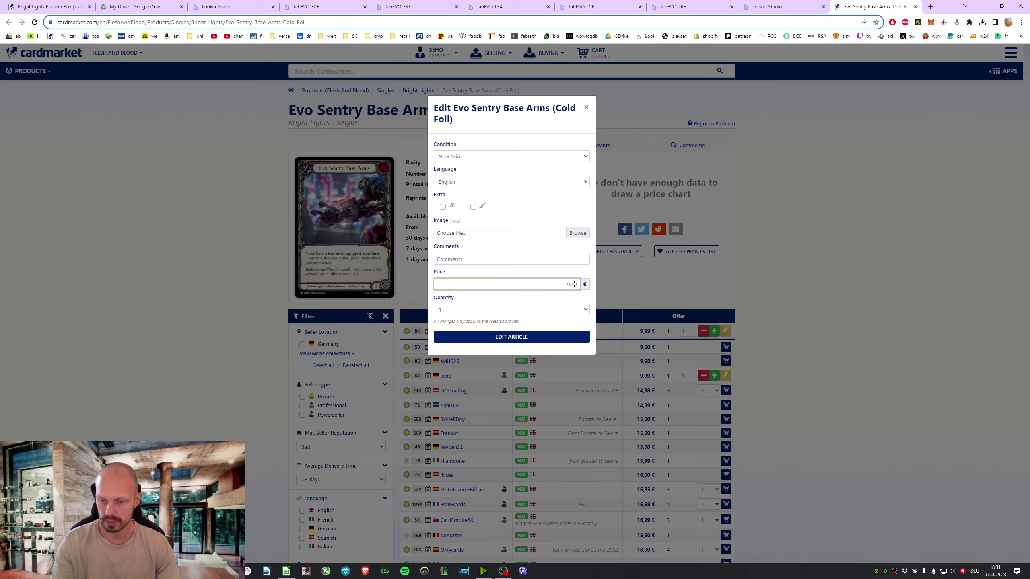
{"action": "key", "text": "Return"}
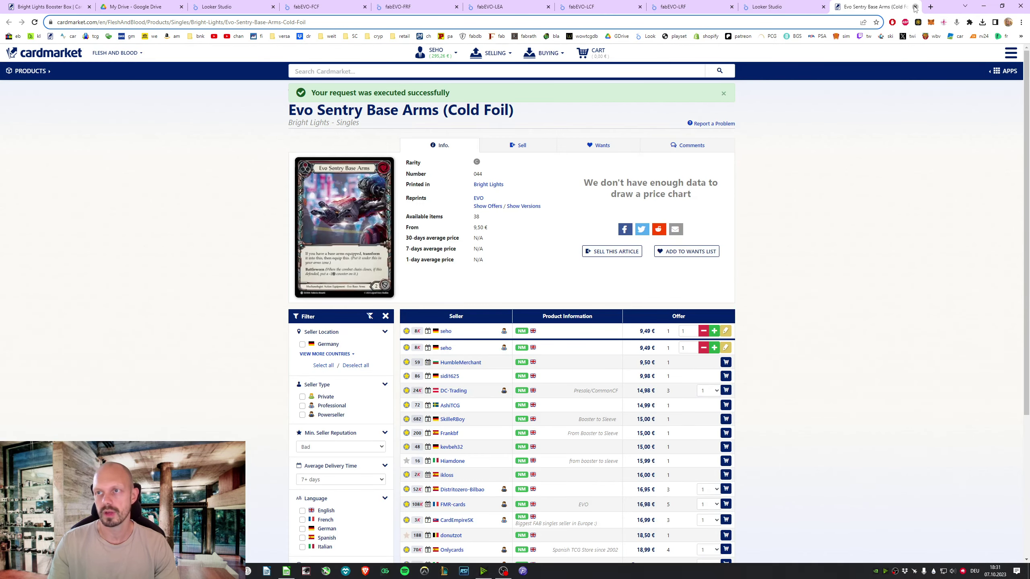
{"action": "key", "text": "ctrl+w"}
{"action": "key", "text": "alt+Tab"}
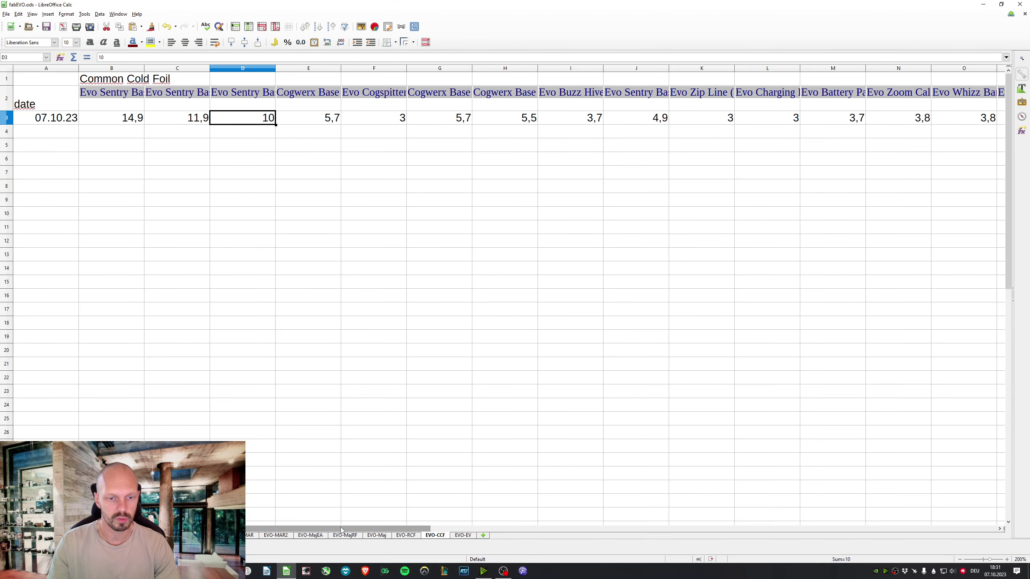
- Check the average formula in S3 and the EV/display formula in T3
{"action": "left_click_drag", "start_coordinate": [401, 529], "coordinate": [693, 529]}
{"action": "left_click", "coordinate": [466, 123]}
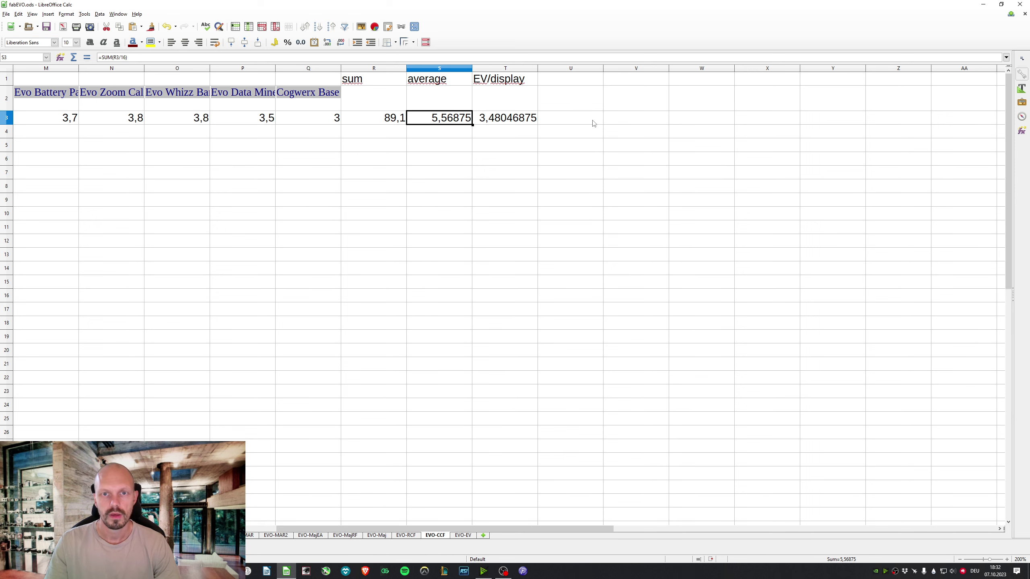
{"action": "left_click", "coordinate": [519, 120]}
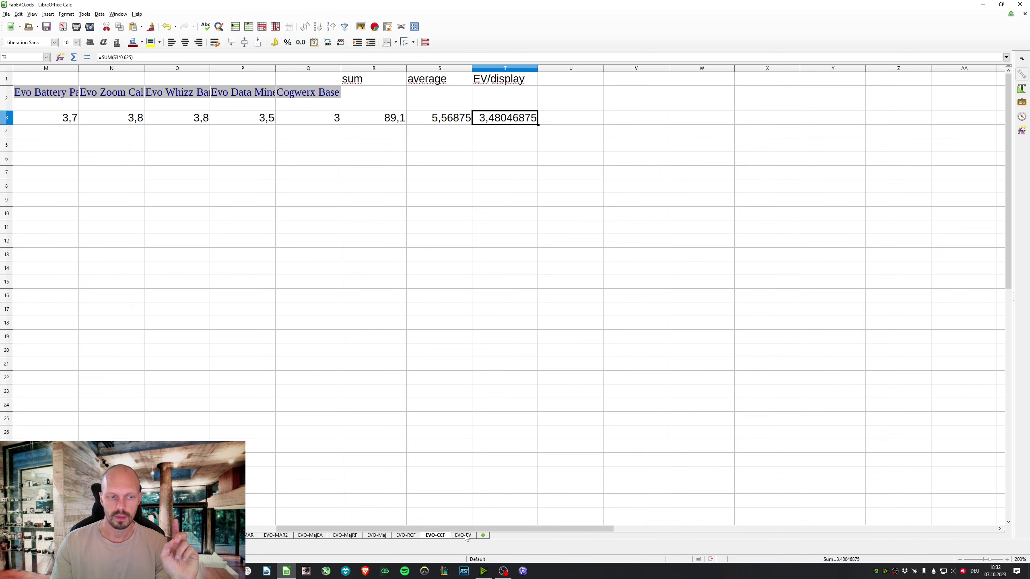
- Look up the Bright Lights Booster Box price in Chrome, then go to the EVO-EV sheet
{"action": "key", "text": "alt+Tab"}
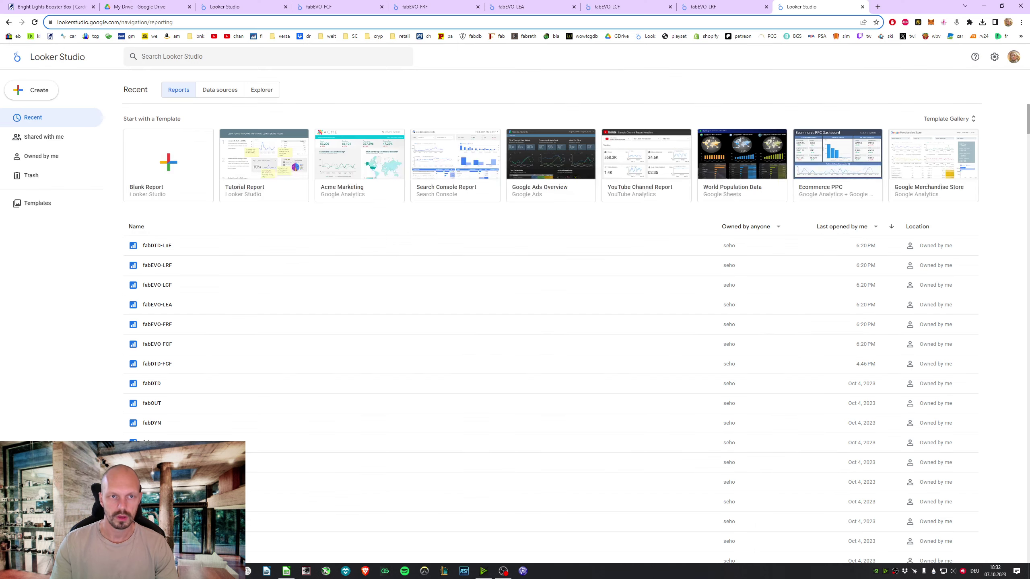
{"action": "key", "text": "ctrl+Tab"}
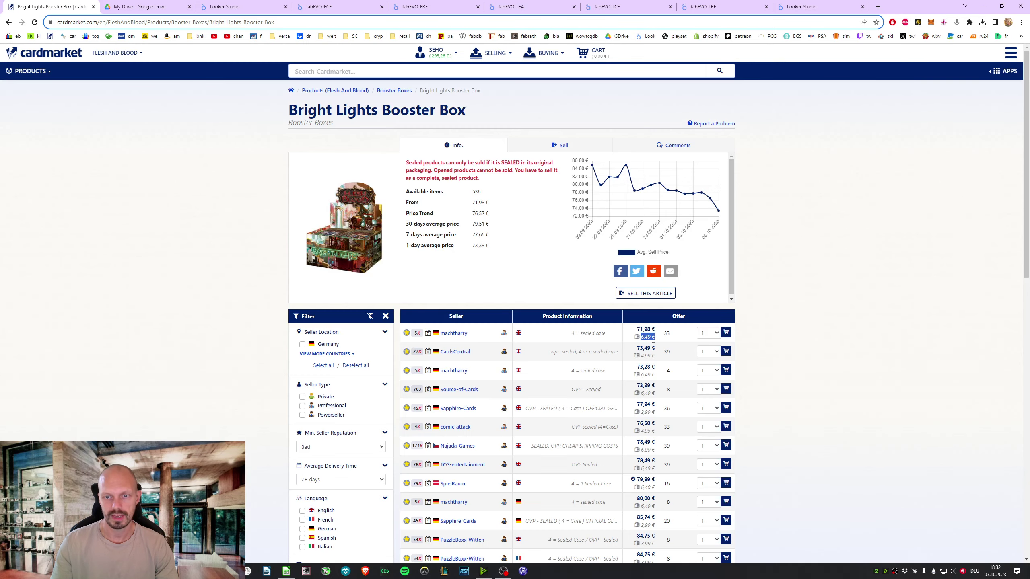
{"action": "key", "text": "alt+Tab"}
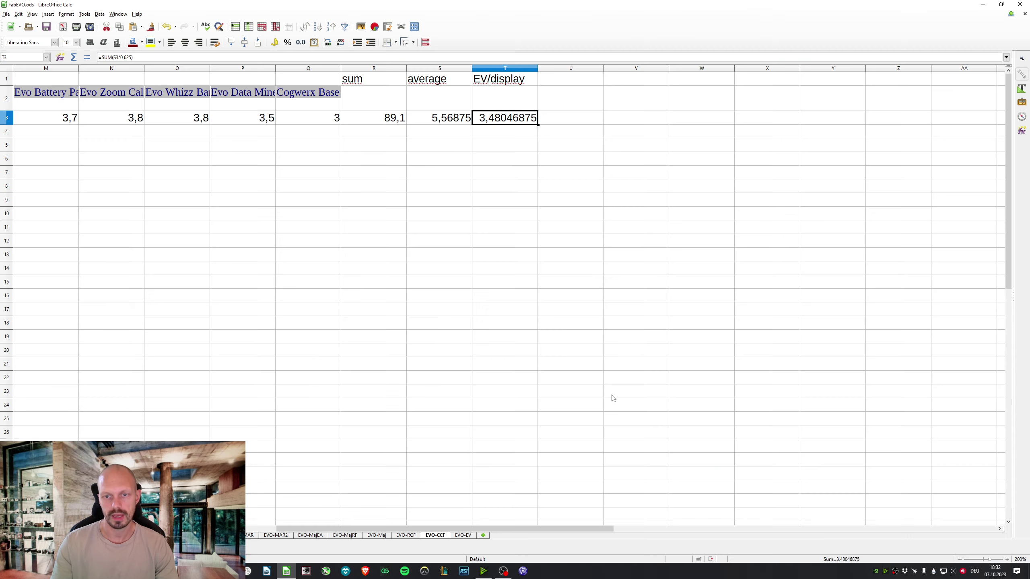
{"action": "left_click", "coordinate": [462, 535]}
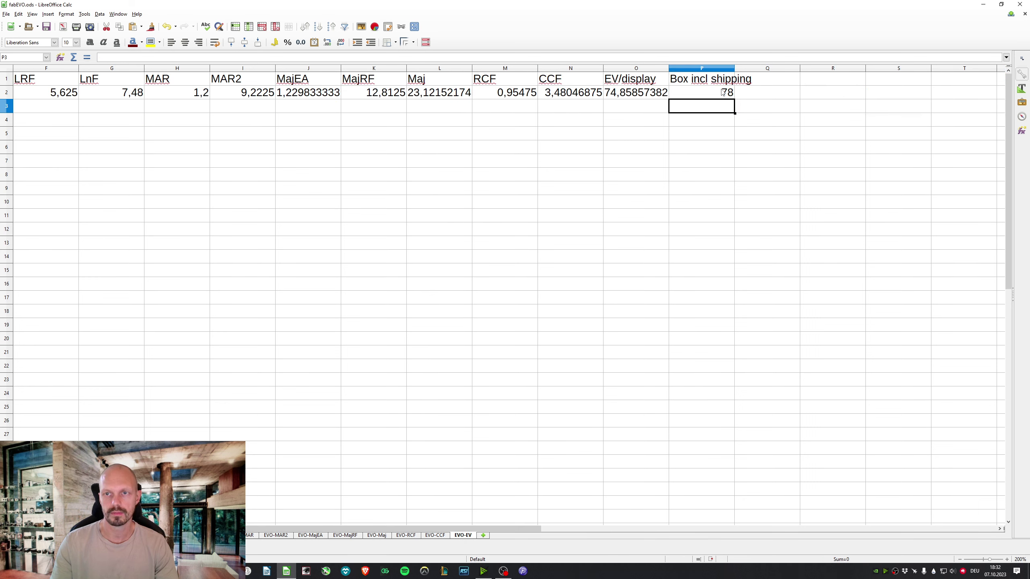
{"action": "left_click", "coordinate": [632, 93]}
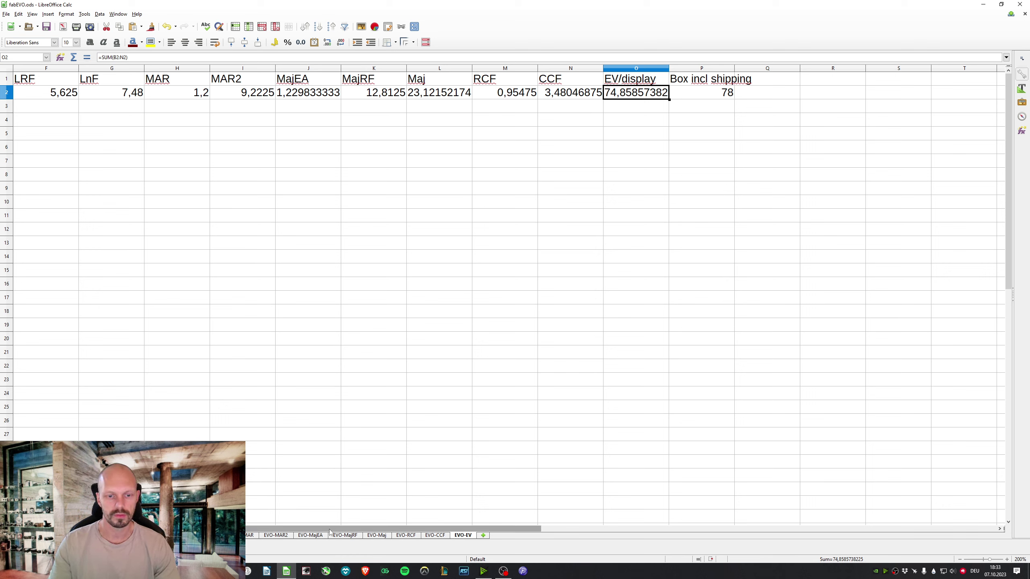
{"action": "left_click_drag", "start_coordinate": [322, 529], "coordinate": [250, 529]}
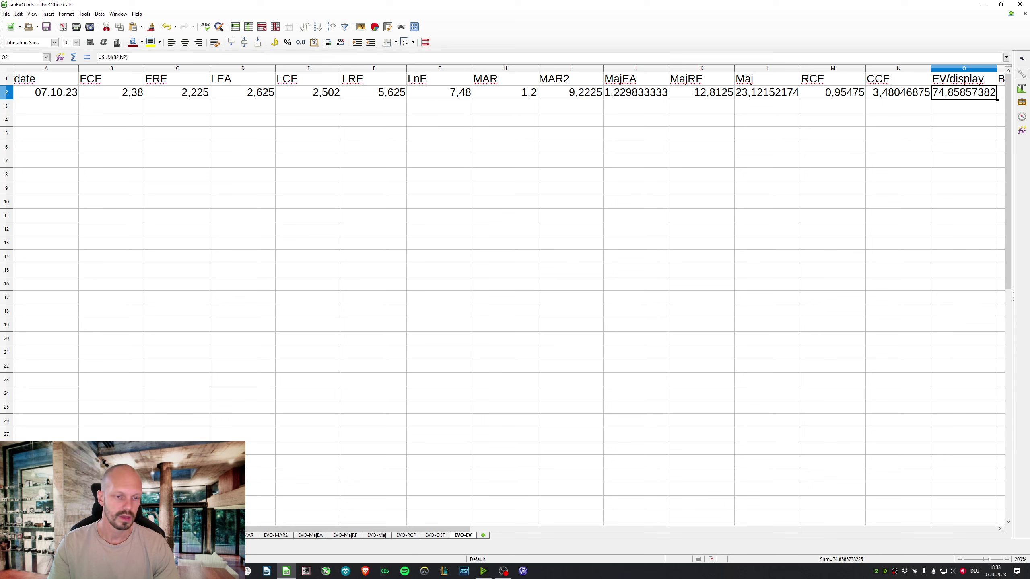
{"action": "left_click_drag", "start_coordinate": [250, 529], "coordinate": [433, 508]}
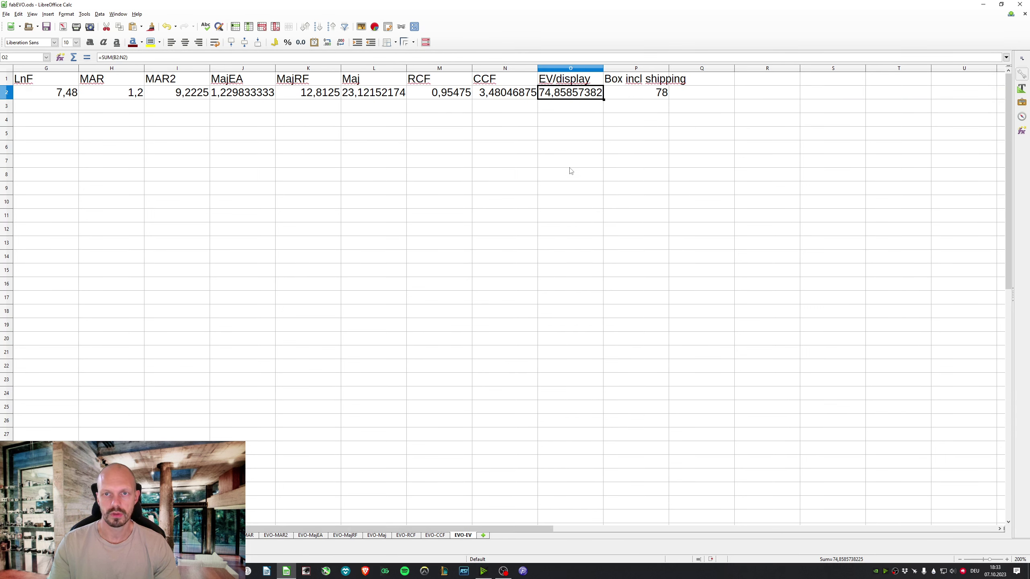